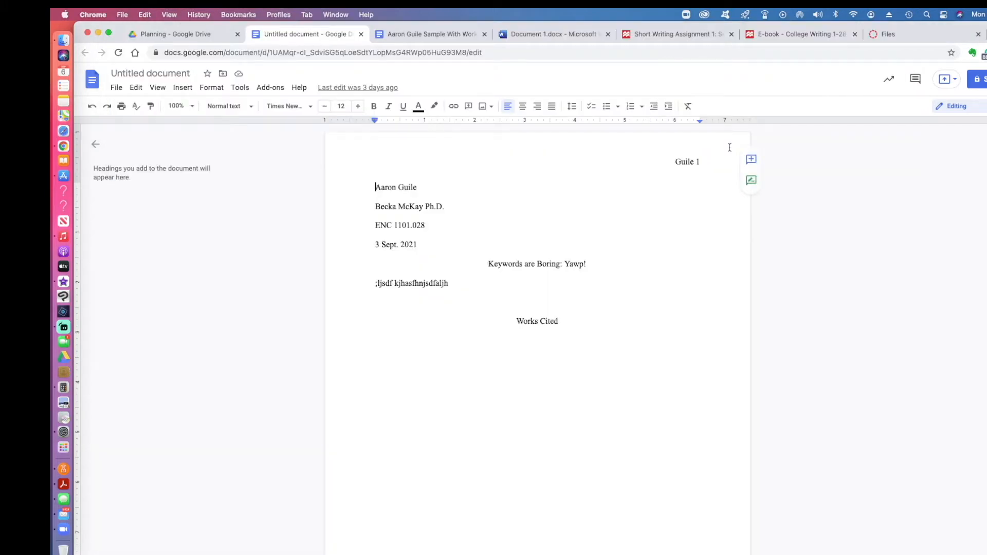
Step: Delete all the old essay body text and the old header text
key(super+a)
key(BackSpace)
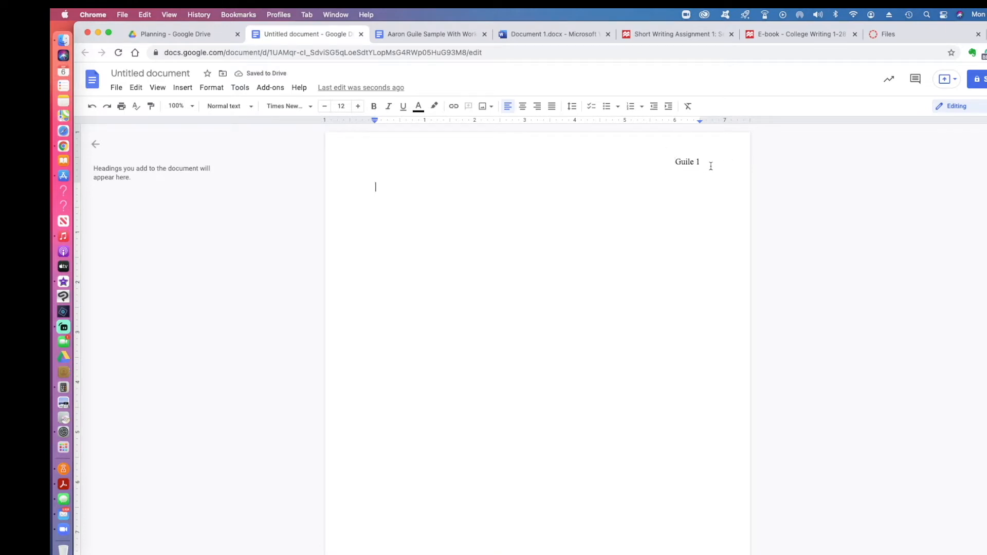
double_click(688, 161)
drag(675, 161, 745, 164)
key(BackSpace)
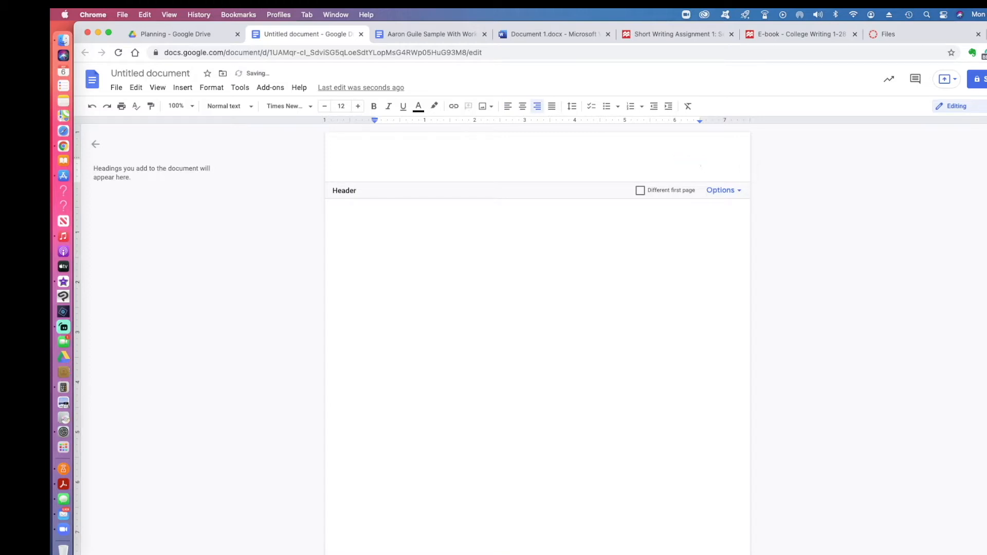
Step: Switch the body font to Arial and type the student's full name
click(504, 213)
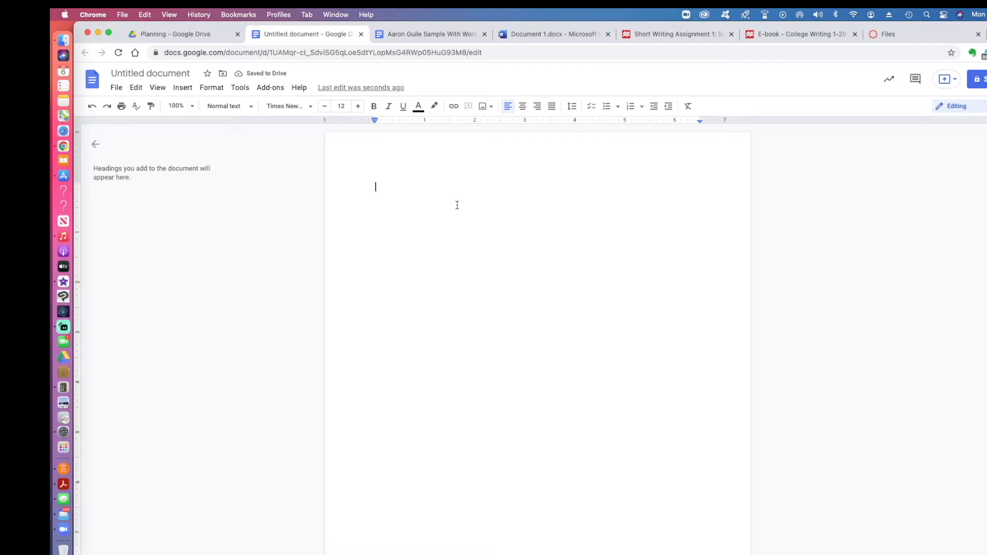
click(289, 106)
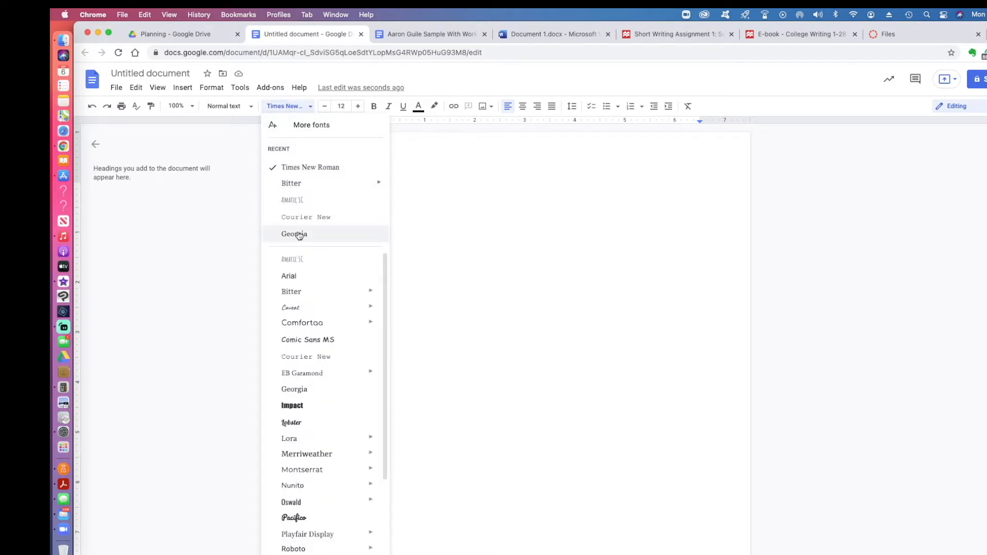
click(289, 276)
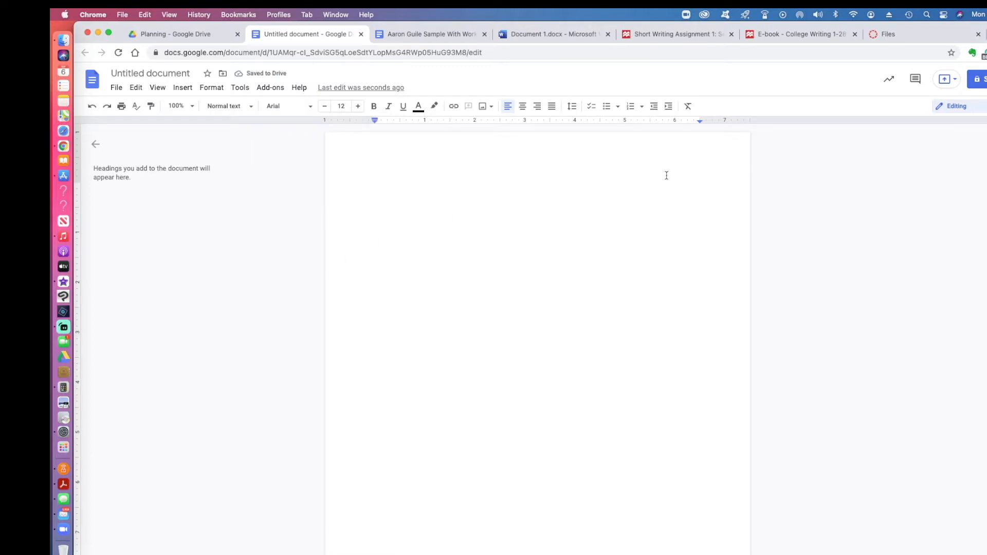
Step: Make the name line Times New Roman 12 pt and check its double line spacing
key(super+a)
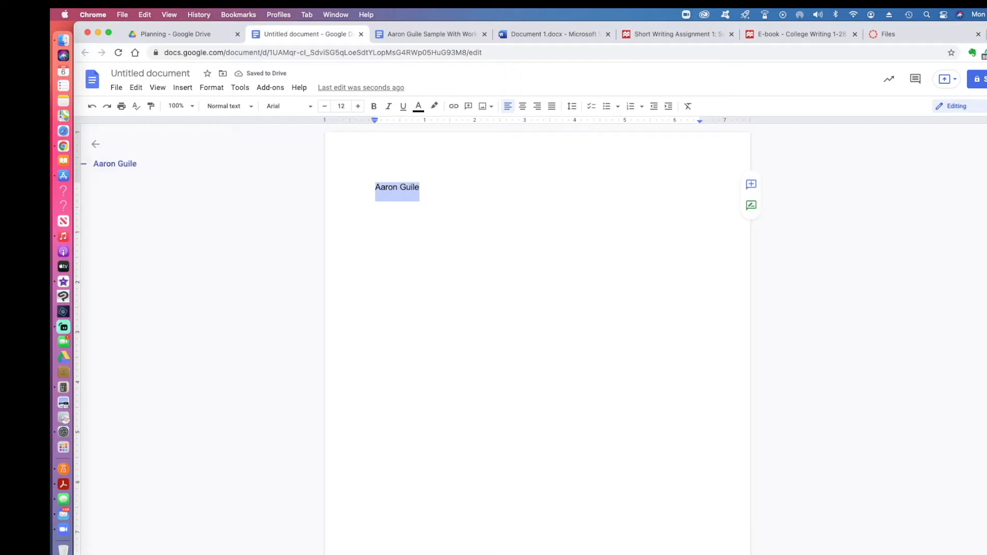
click(274, 106)
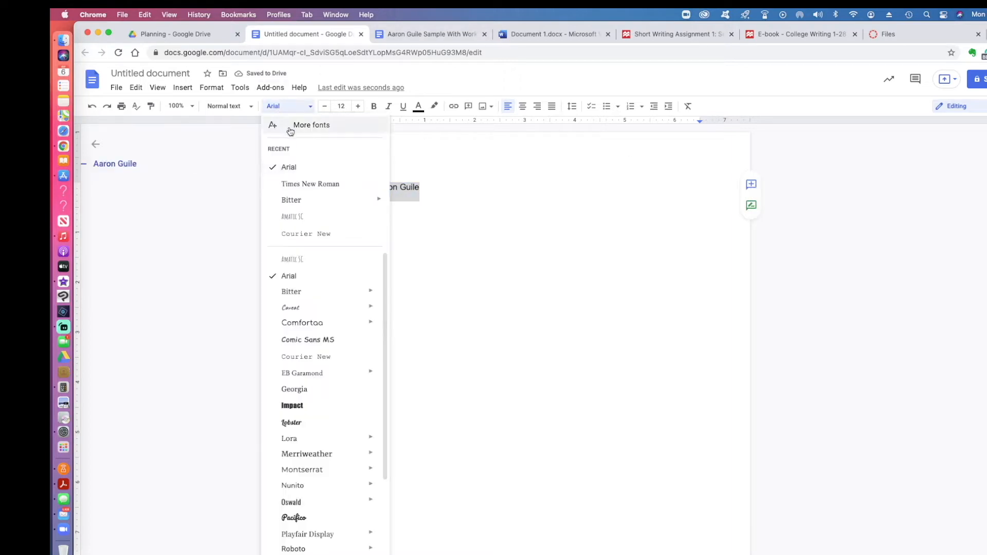
click(311, 184)
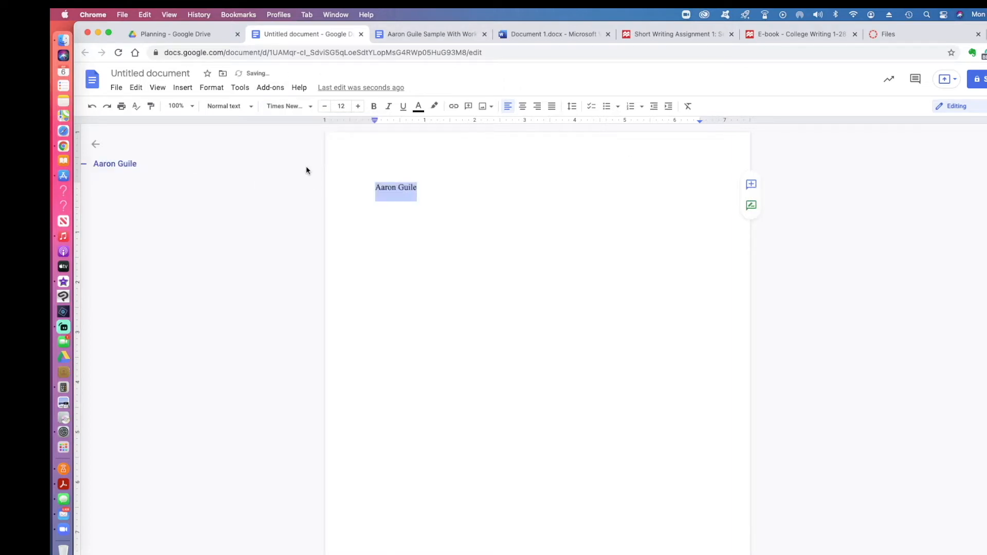
click(340, 106)
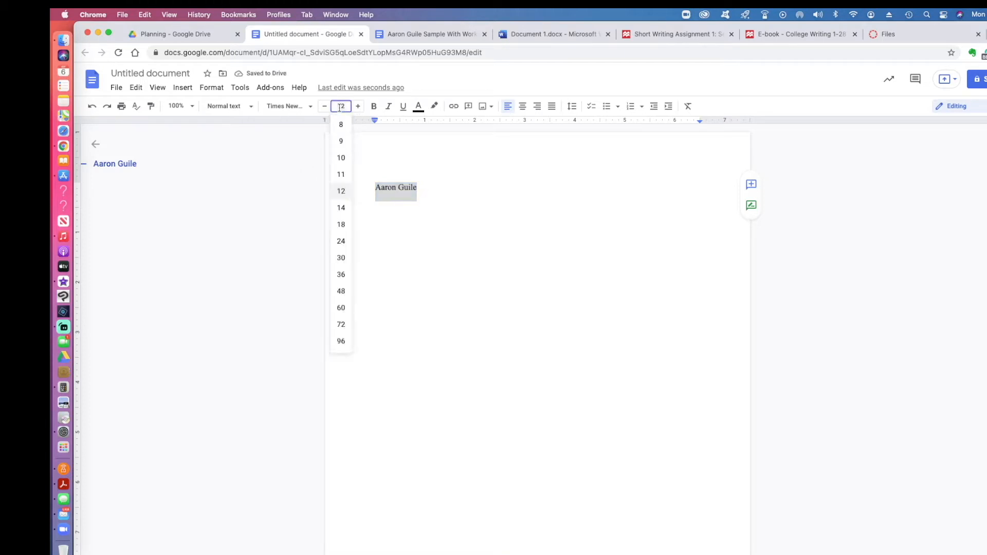
click(341, 191)
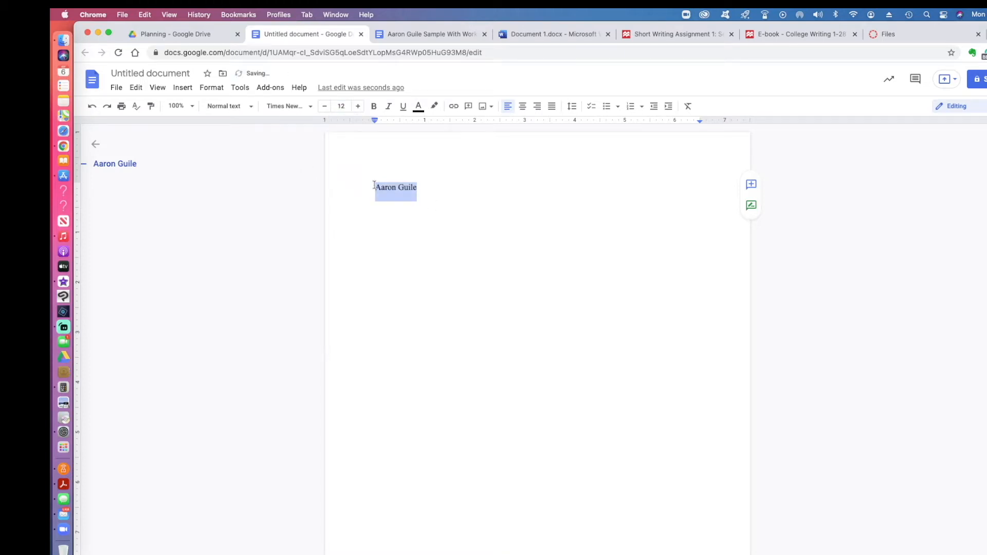
click(572, 106)
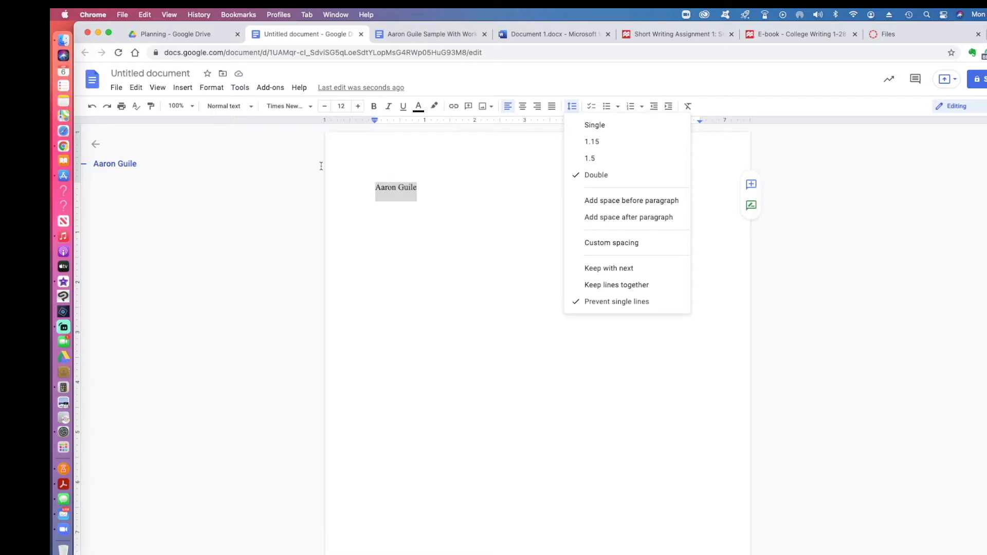
Step: Insert a top-right page number with the student's surname typed before it
click(183, 89)
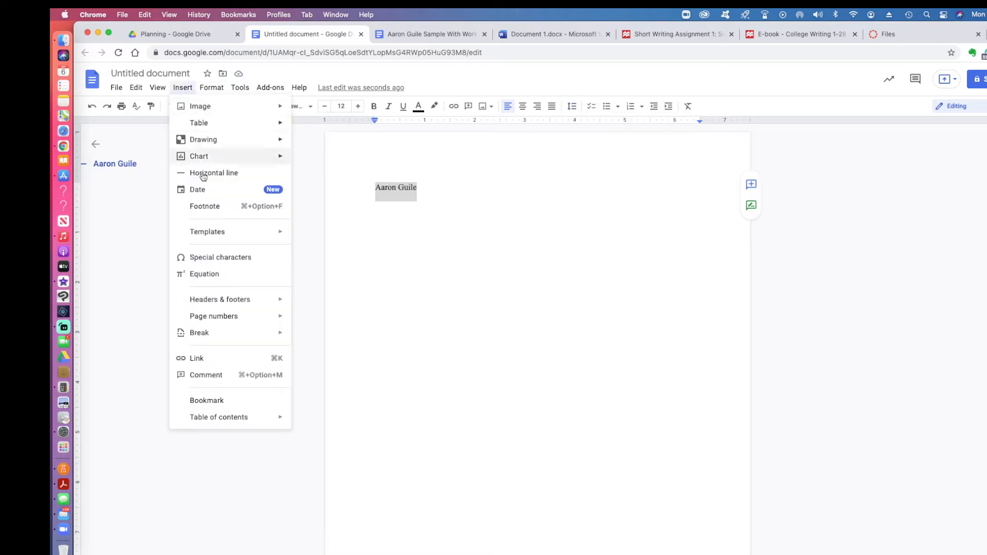
mouse_move(221, 317)
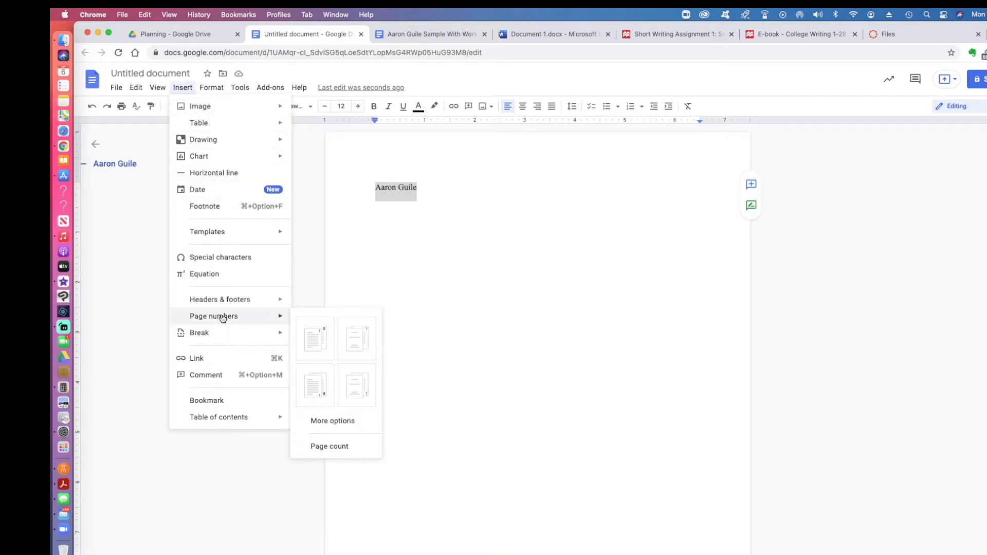
click(306, 341)
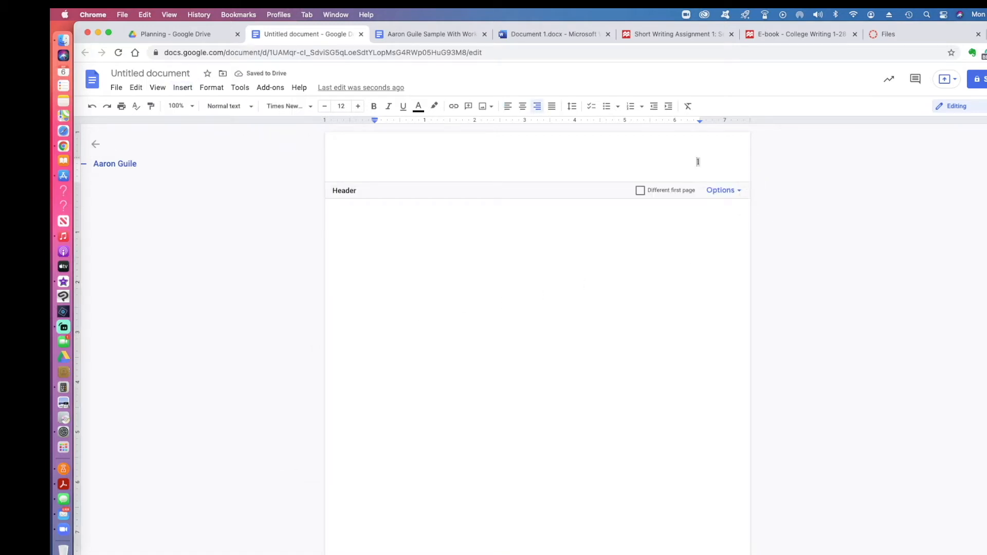
text(Guile)
key(alt+shift+Left)
key(shift+Right)
Step: Check the header text's font, then return to the body and begin the instructor's name
click(701, 162)
drag(701, 161, 675, 162)
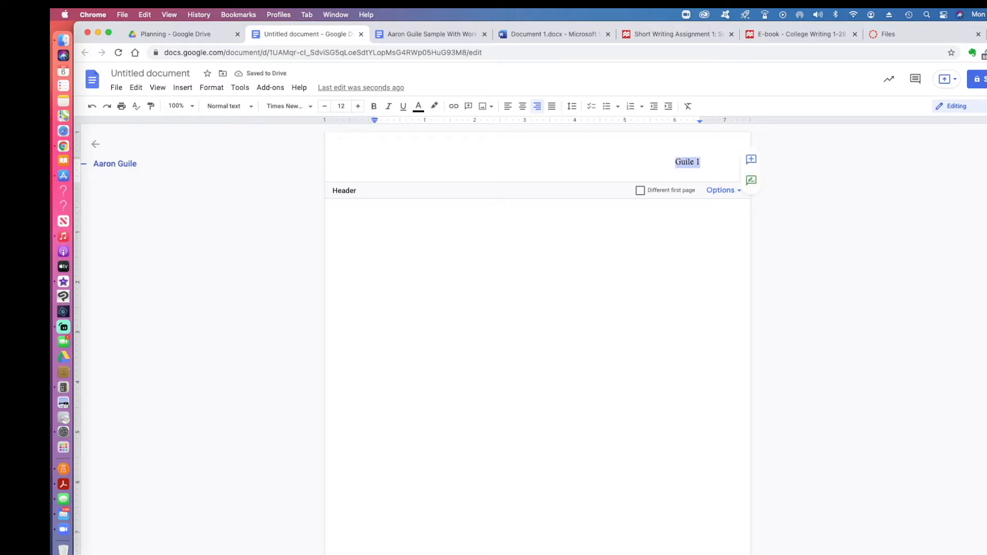
click(280, 107)
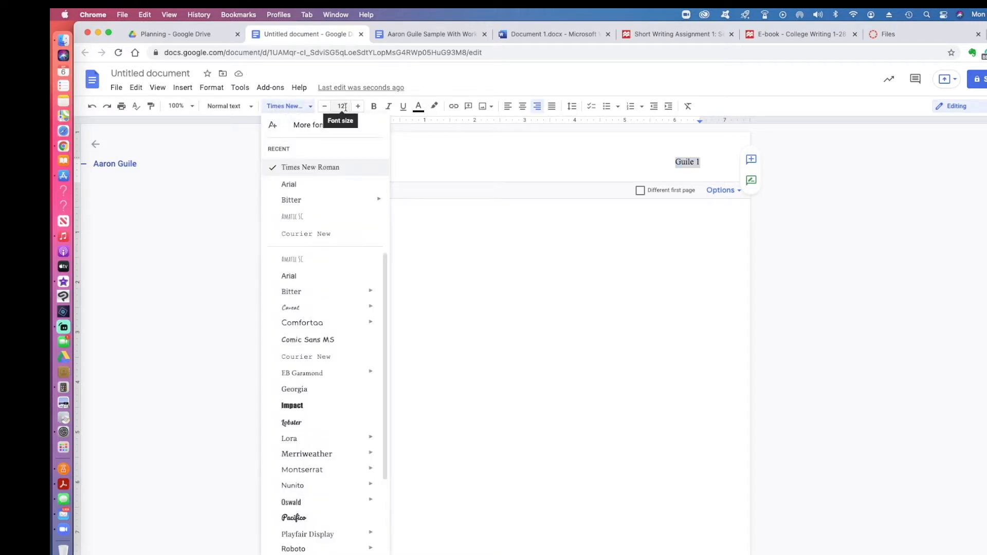
click(443, 216)
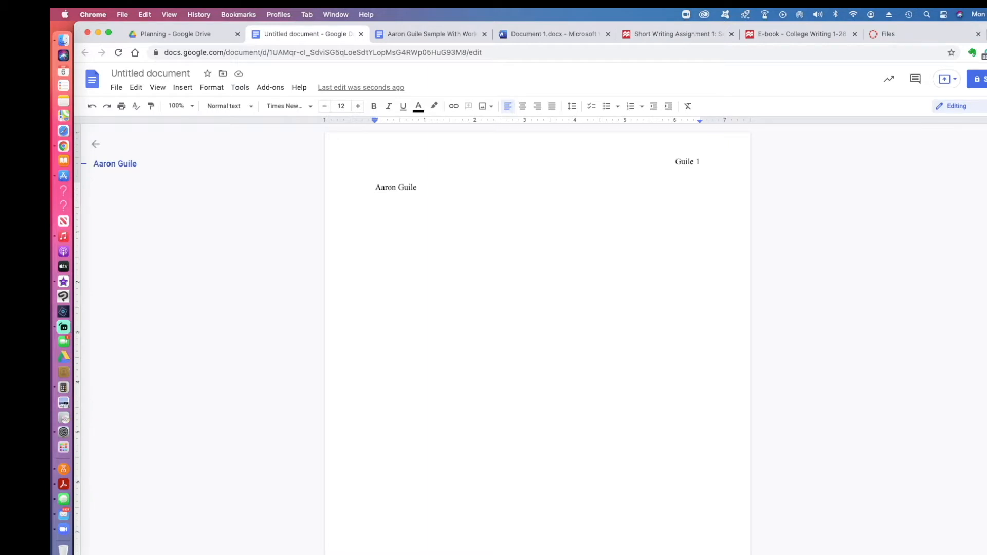
text(BEcau)
key(BackSpace)
key(BackSpace)
key(BackSpace)
key(BackSpace)
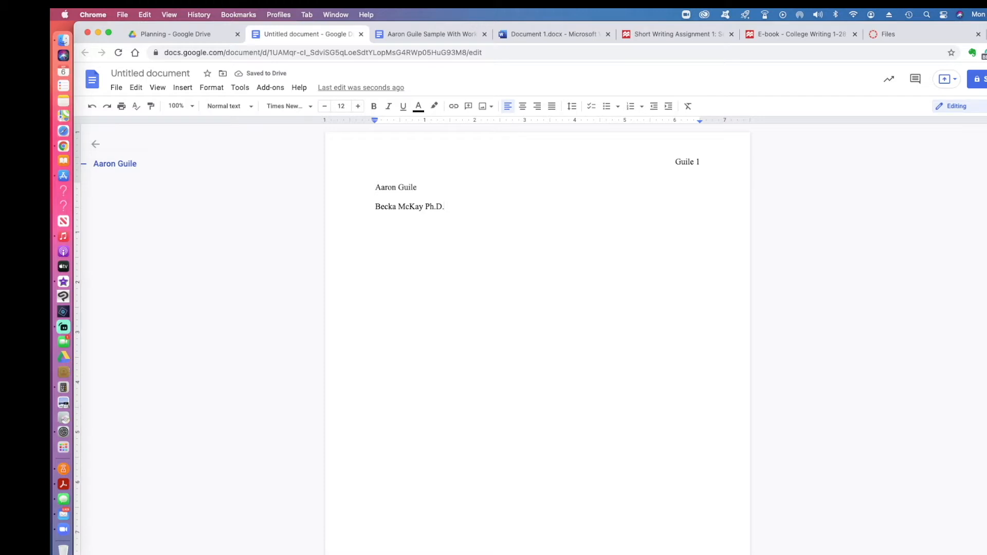
Step: Finish the instructor's name, then add the lines ENC 1101.028 and Sept. 6, 2021
key(Return)
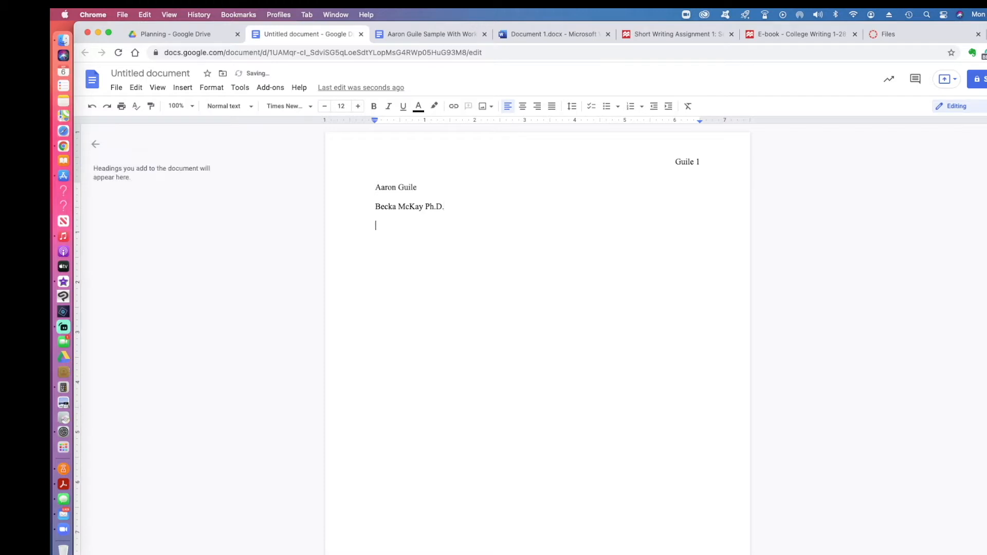
text(ENC 1101.028)
key(Return)
text(Sept. 6, 2021)
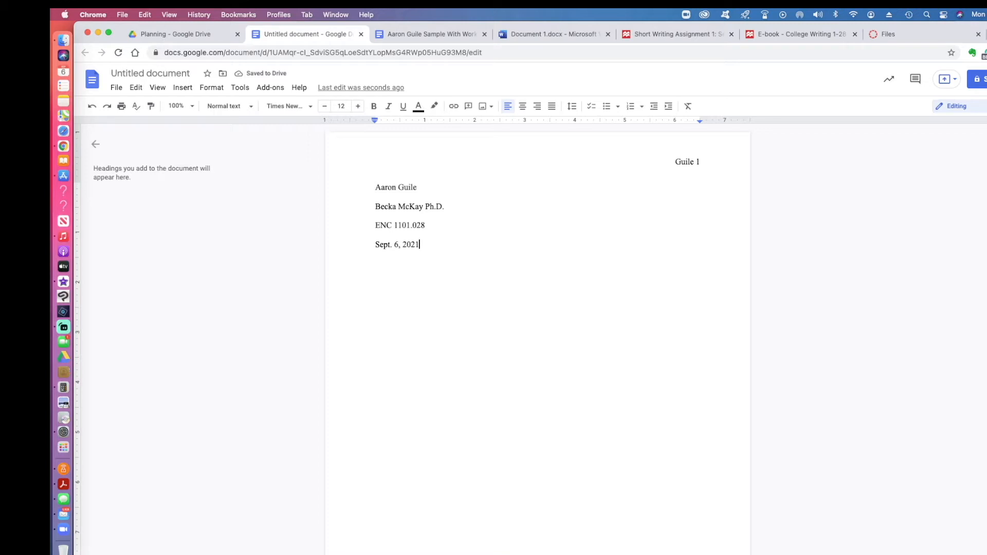
key(Return)
Step: Type the title 'Sample: With Works Cited' and select its line
text(Sample: With Works Ci)
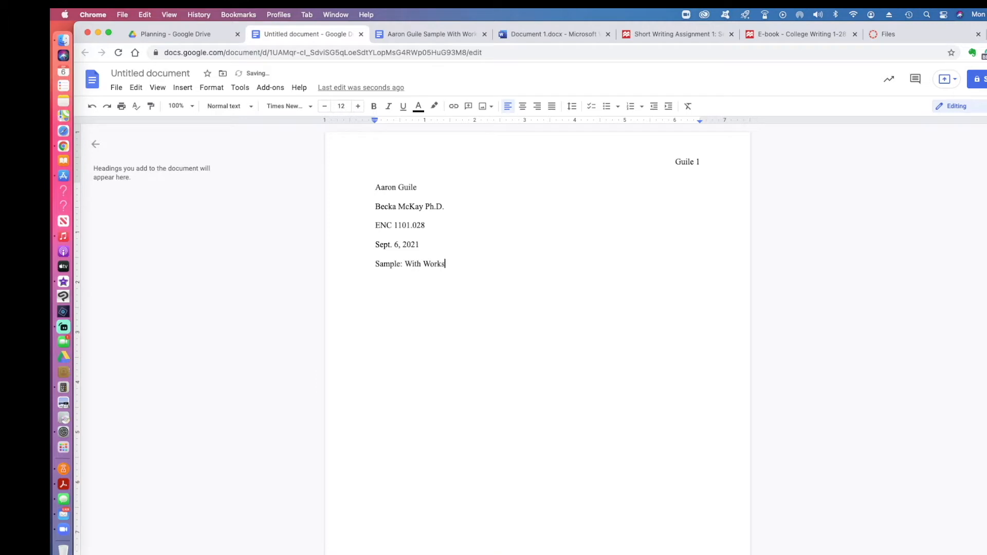
text(d)
key(Return)
key(Up)
key(shift+End)
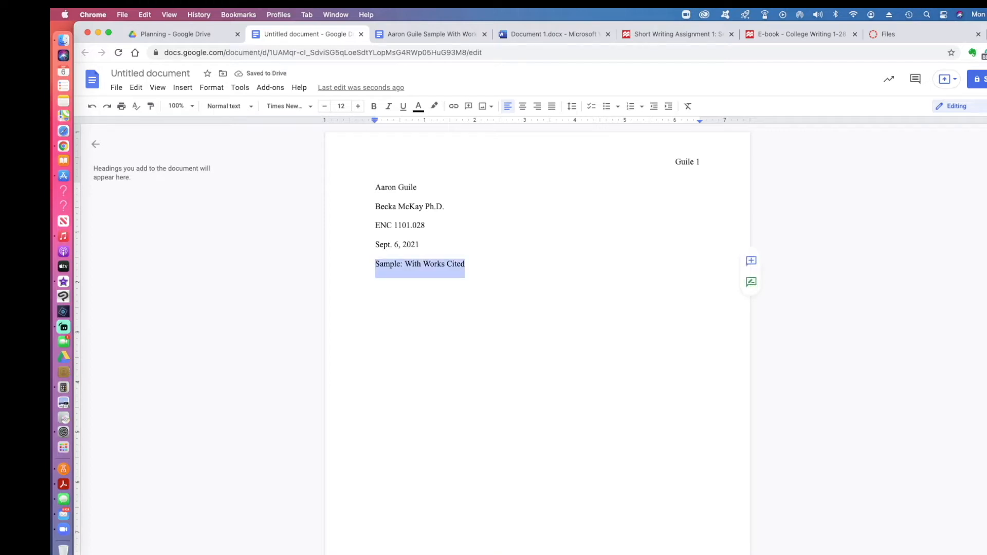
click(522, 105)
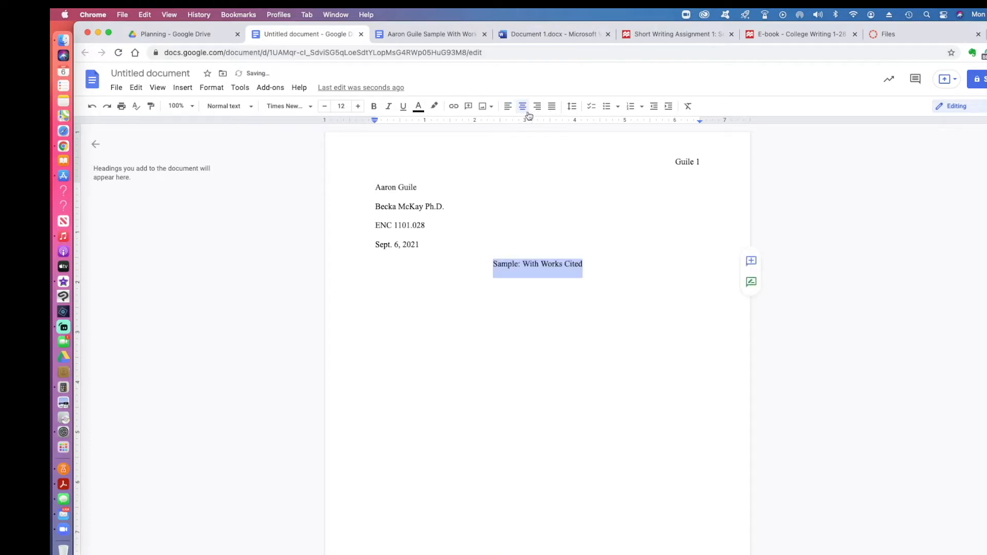
key(Down)
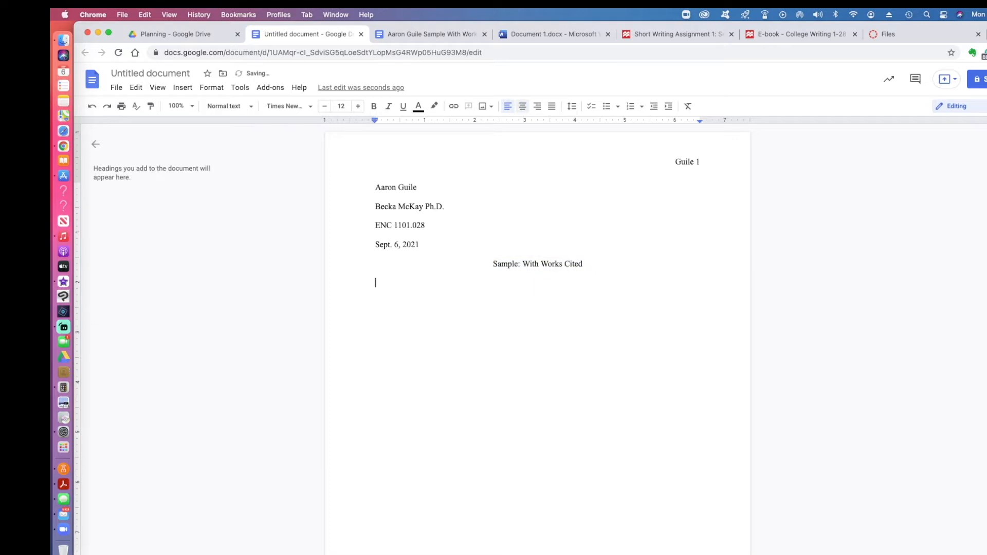
key(Return)
text(Works Cited)
key(shift+Left)
key(shift+Left)
key(shift+Left)
key(shift+Left)
key(shift+Left)
key(shift+Left)
key(shift+Left)
key(shift+Left)
key(shift+Left)
key(shift+Left)
key(shift+Left)
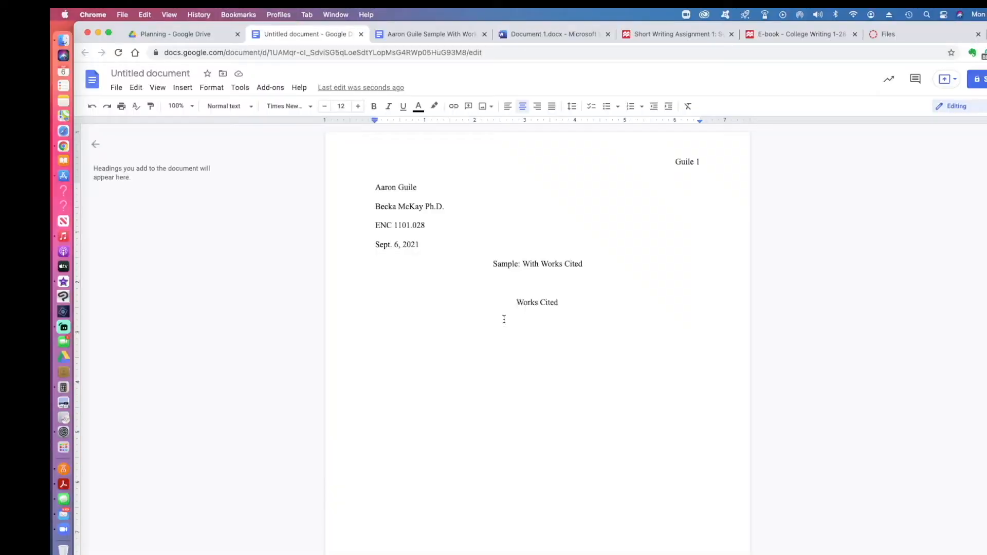
click(182, 87)
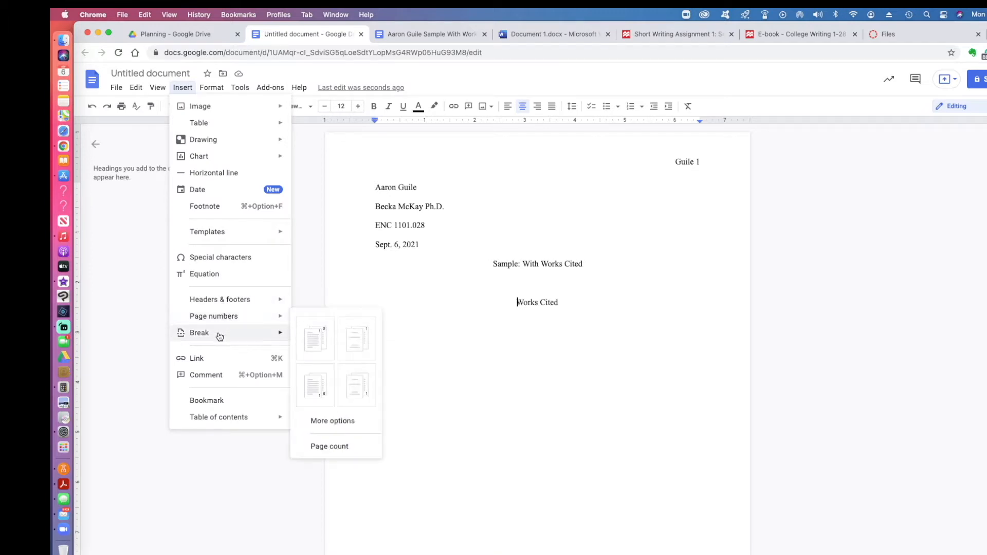
mouse_move(219, 336)
click(325, 340)
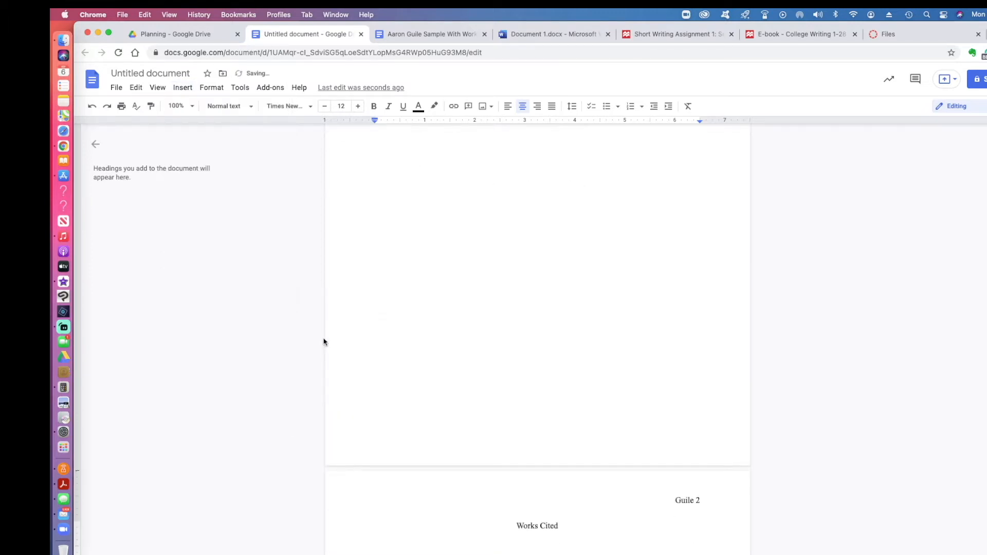
scroll(513, 305, up, 5)
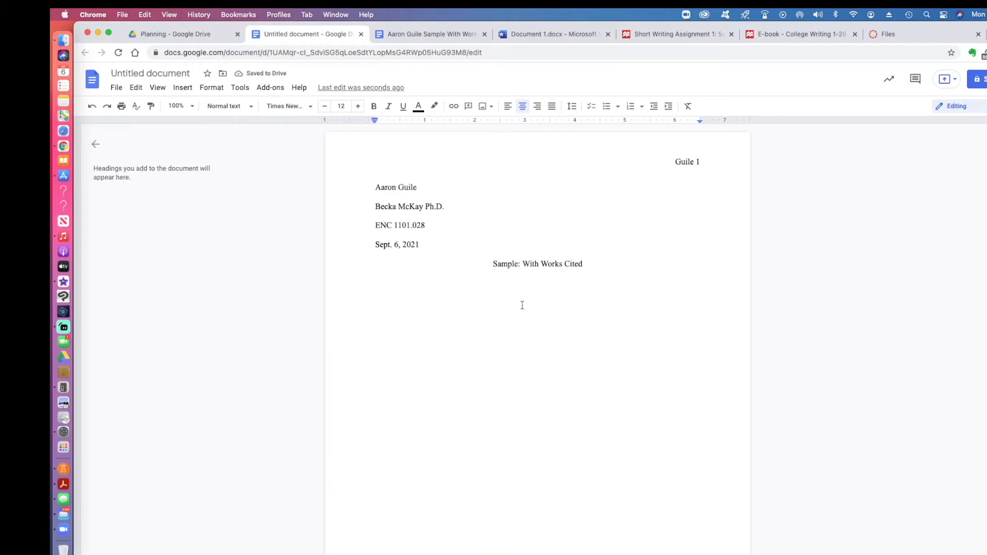
click(384, 188)
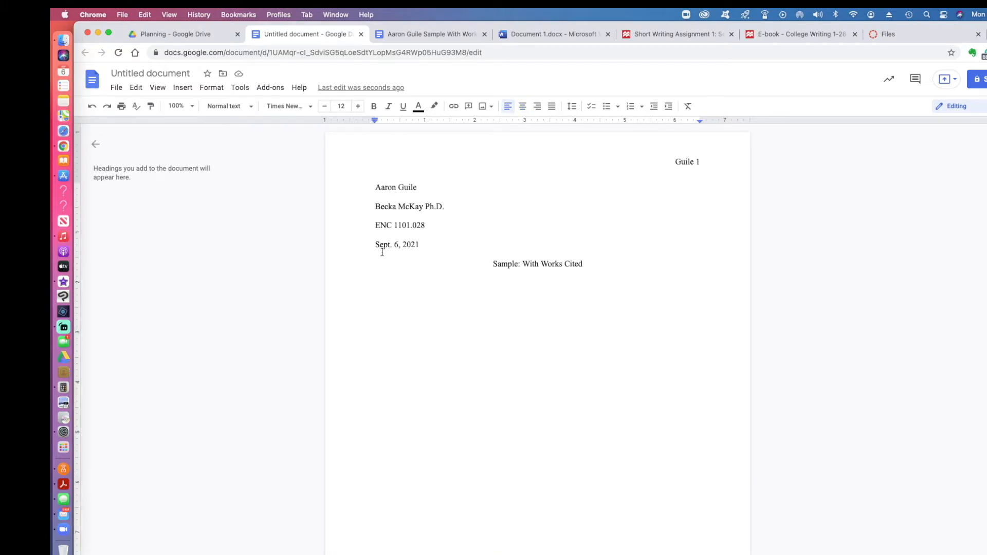
Step: Rename the document to the suggested name plus 'Sample With Works Cited Sept 6 2021'
click(159, 74)
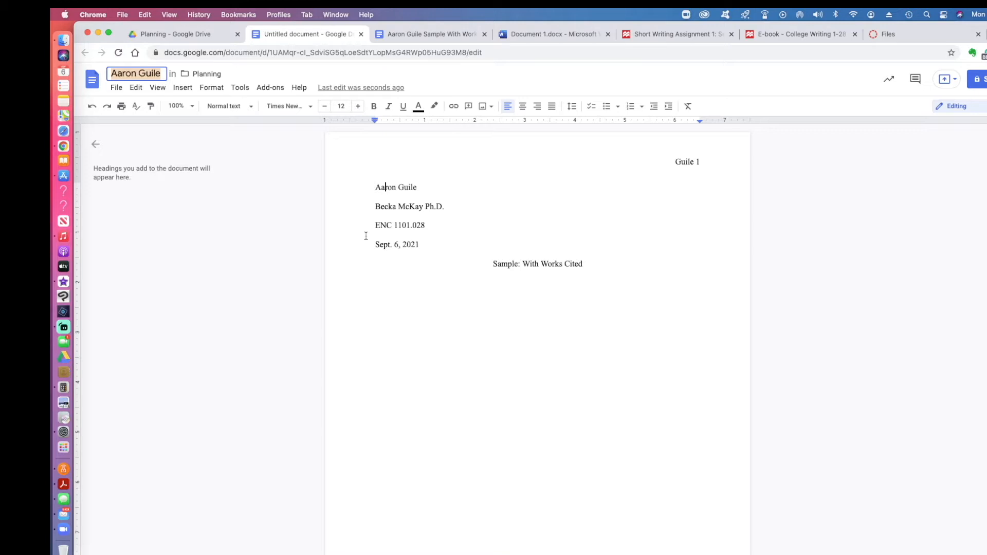
key(Right)
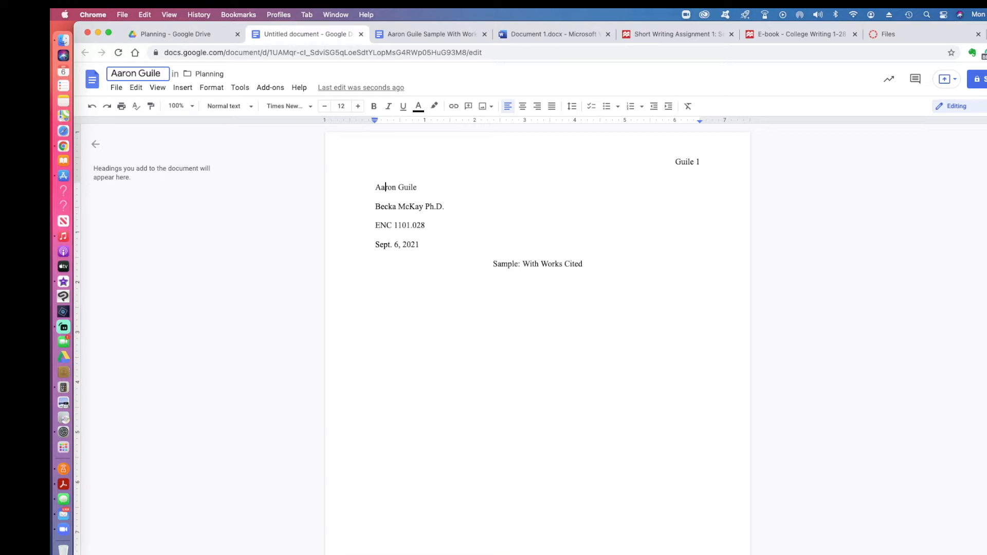
text(Sample With Works Cited)
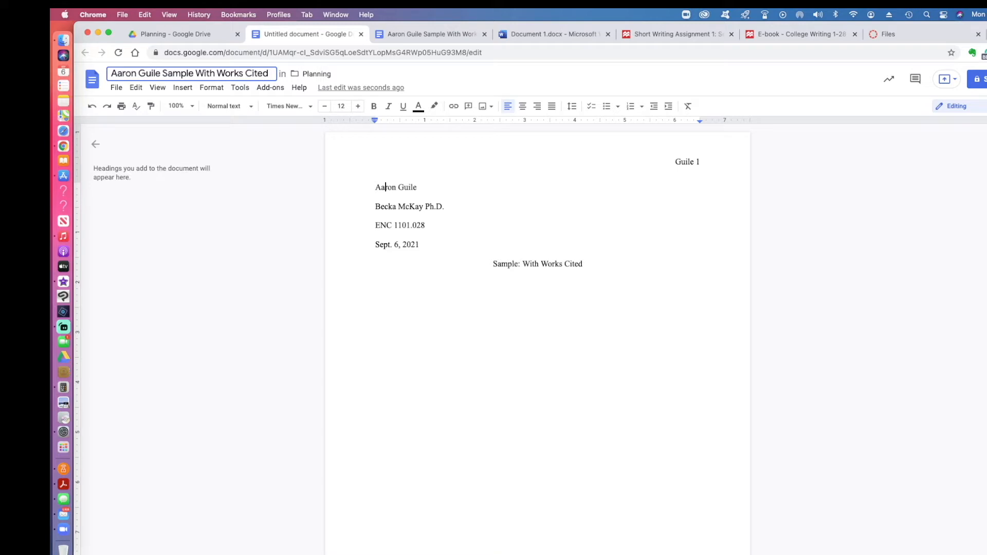
text( Sept 6)
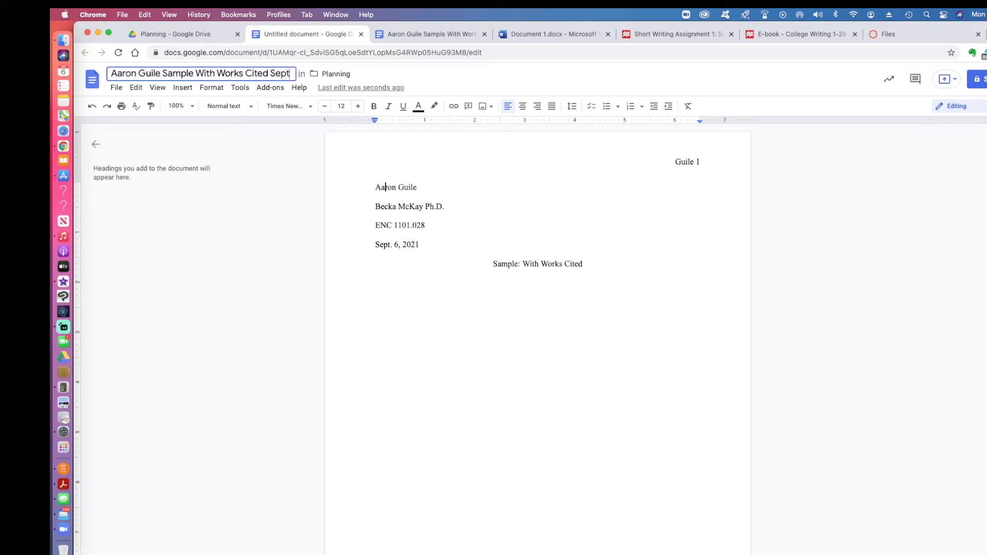
text( 2021)
key(Return)
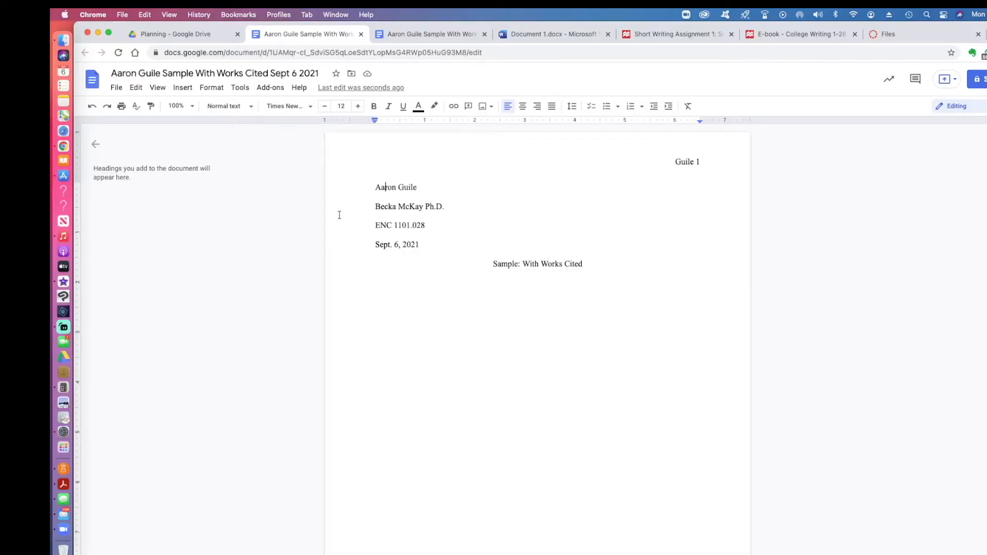
click(405, 37)
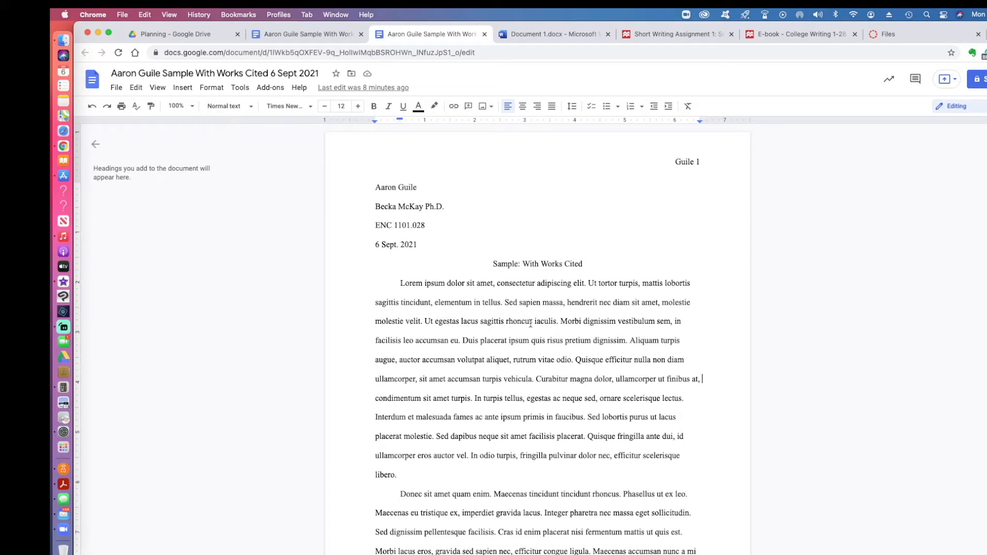
Step: Scroll the sample essay to its Works Cited page and select all three entries
scroll(528, 321, down, 3)
scroll(527, 322, down, 6)
scroll(528, 321, up, 8)
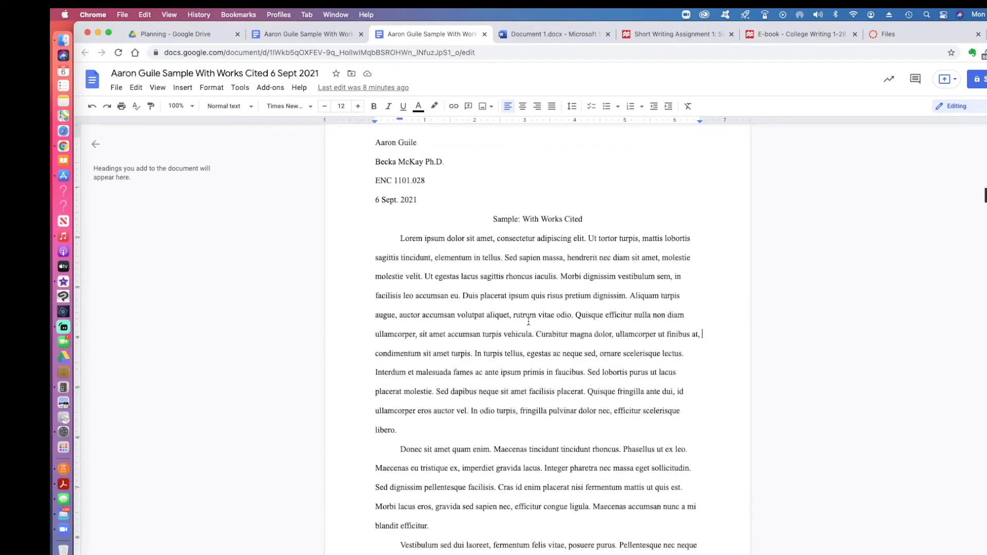
scroll(558, 344, down, 6)
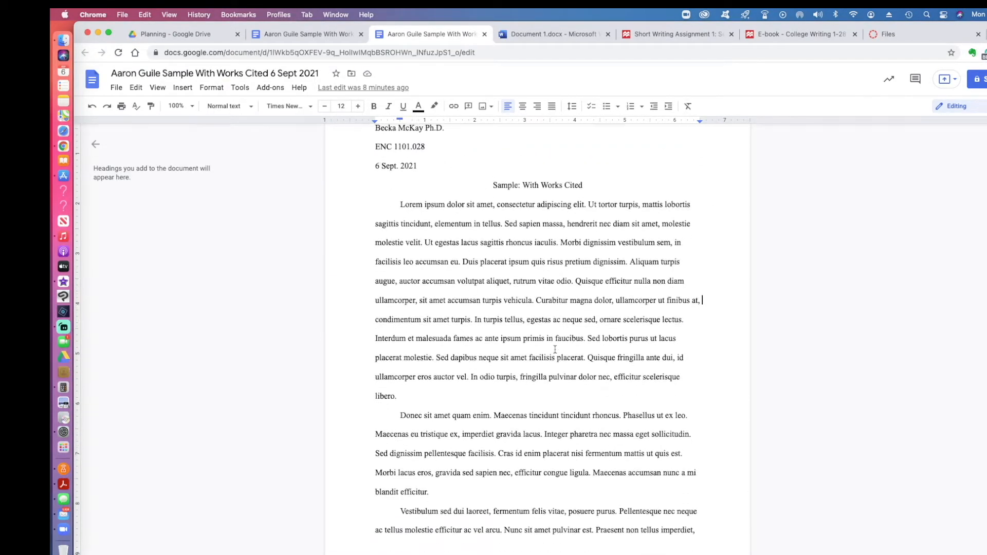
scroll(552, 349, up, 1)
scroll(552, 349, up, 3)
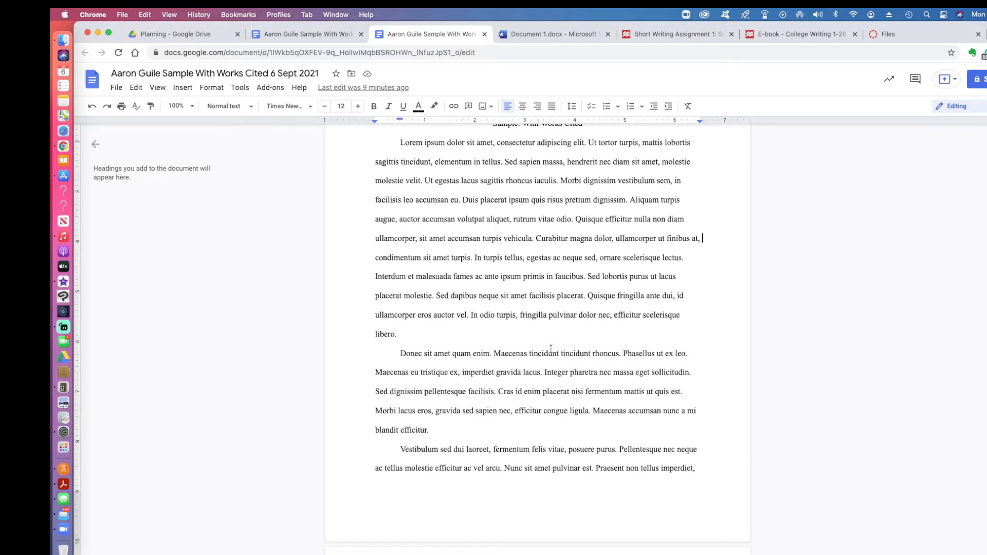
scroll(547, 348, down, 15)
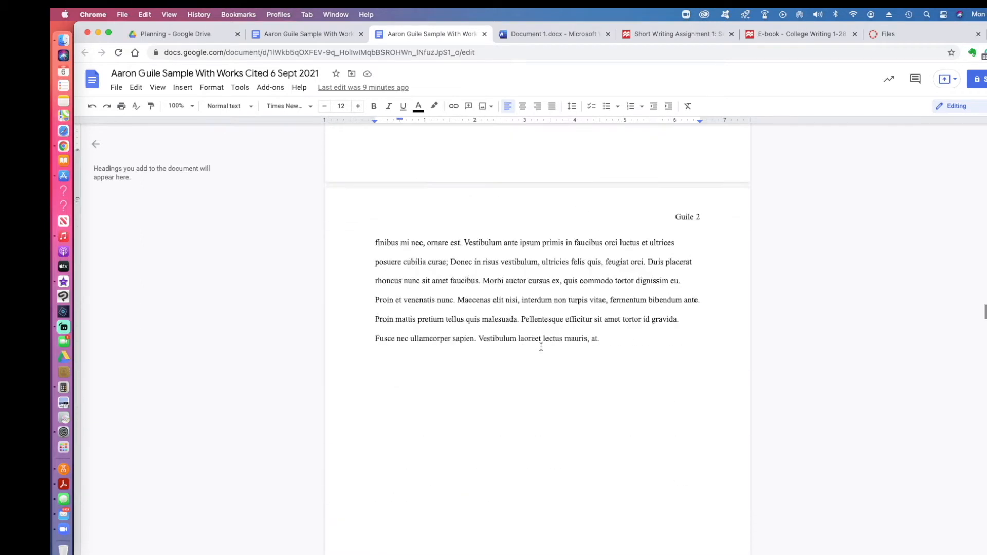
scroll(540, 347, down, 3)
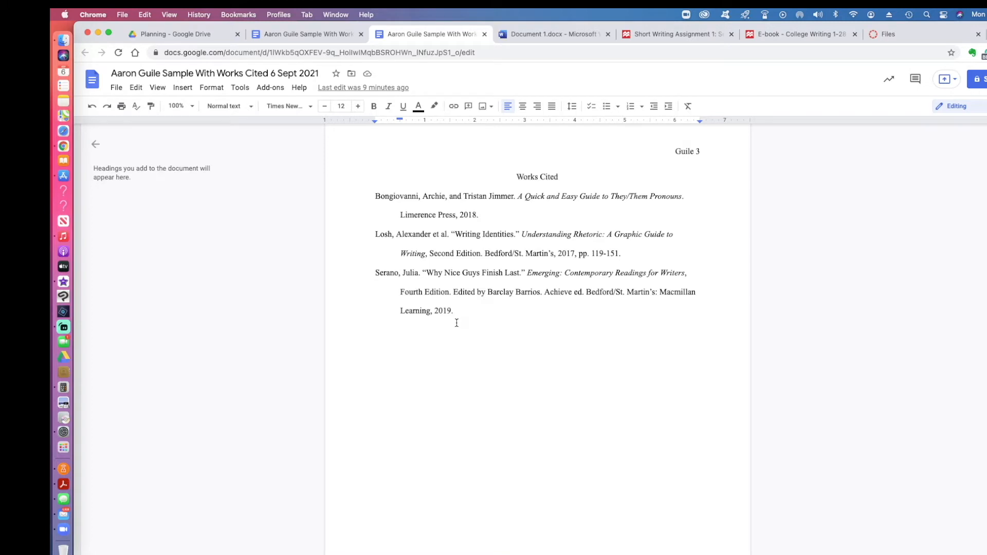
drag(455, 313, 375, 203)
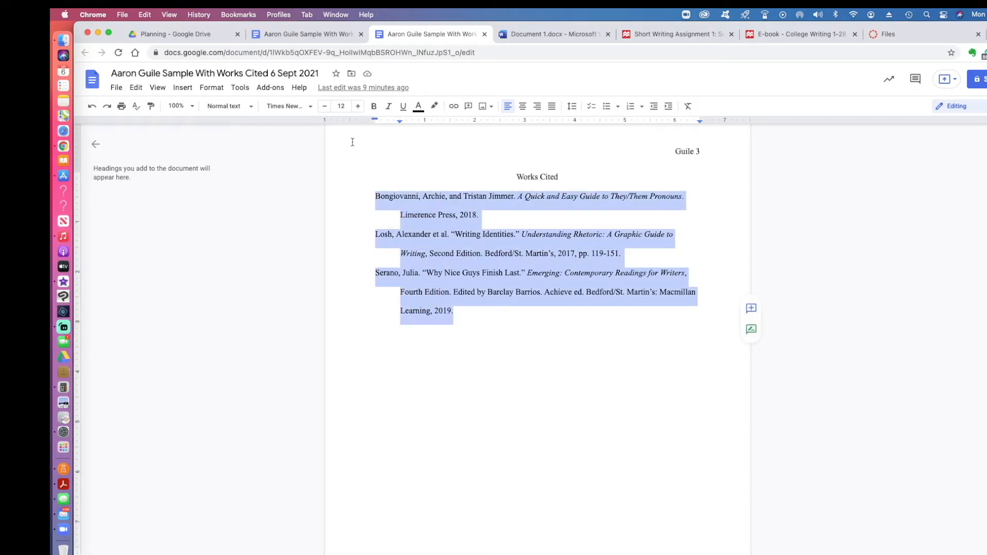
Step: Drag the ruler indent markers to give the entries a 0.38-inch hanging indent, then review
mouse_move(375, 119)
mouse_down()
mouse_move(401, 121)
mouse_move(375, 123)
mouse_up()
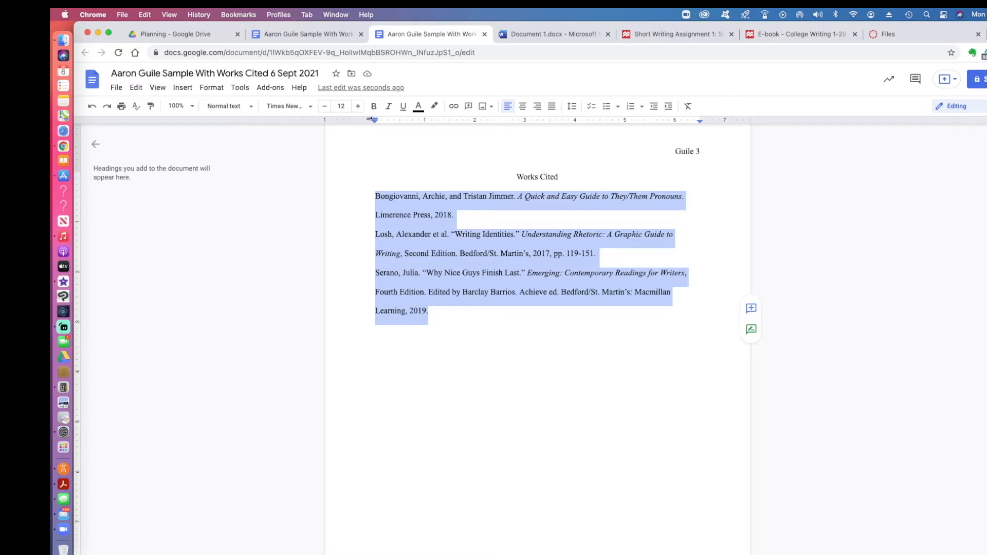
mouse_move(375, 120)
mouse_down()
mouse_move(400, 124)
mouse_move(375, 122)
mouse_up()
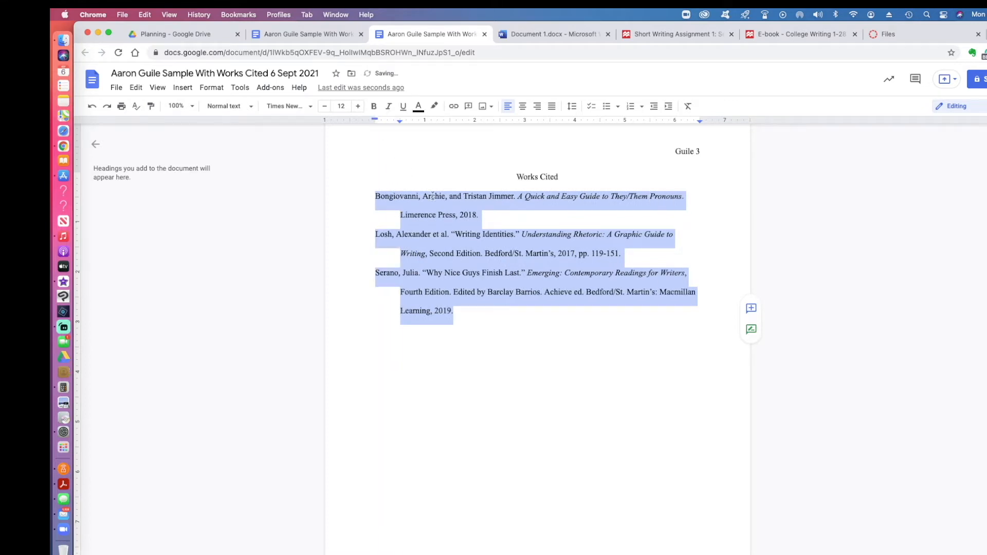
click(477, 254)
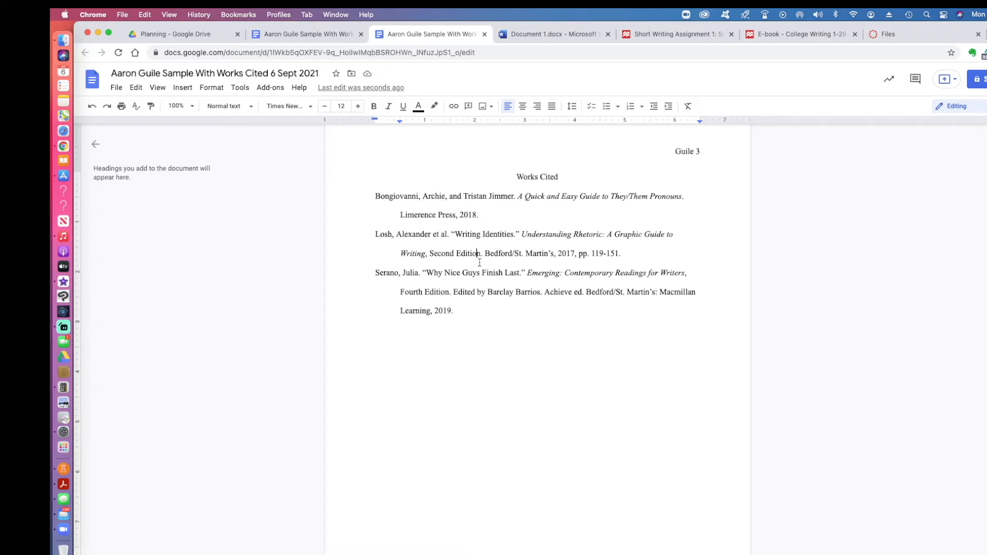
scroll(498, 231, up, 5)
scroll(498, 231, up, 12)
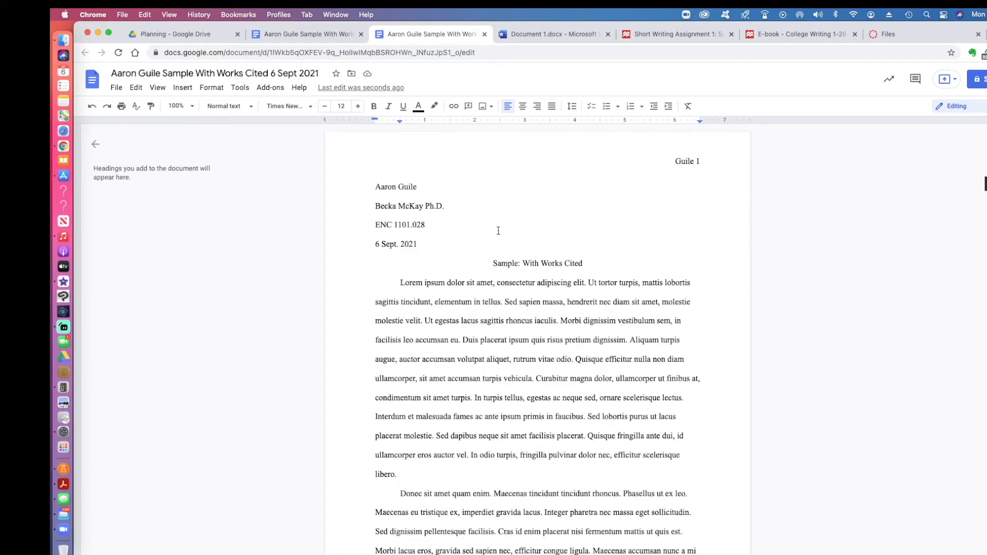
scroll(498, 231, down, 14)
scroll(498, 230, down, 10)
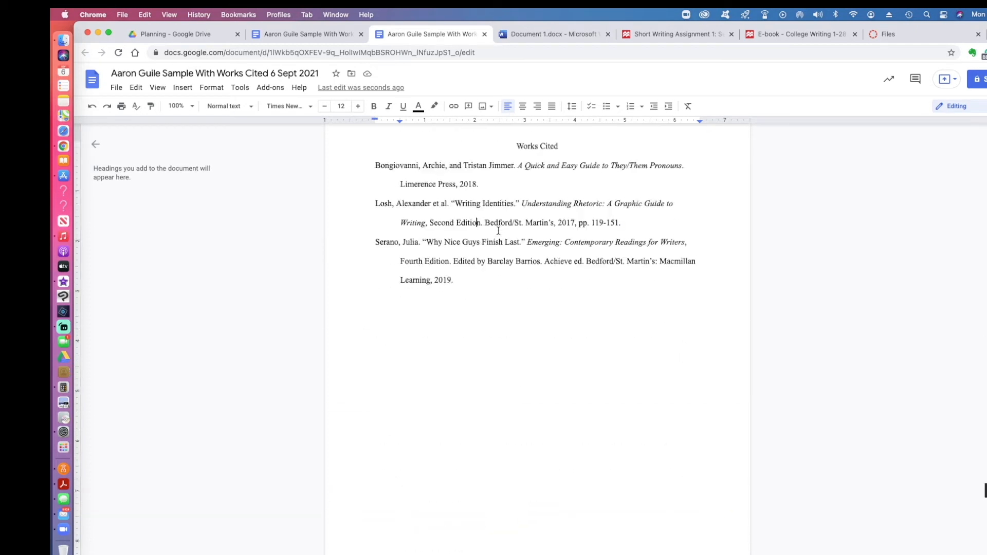
scroll(498, 229, up, 9)
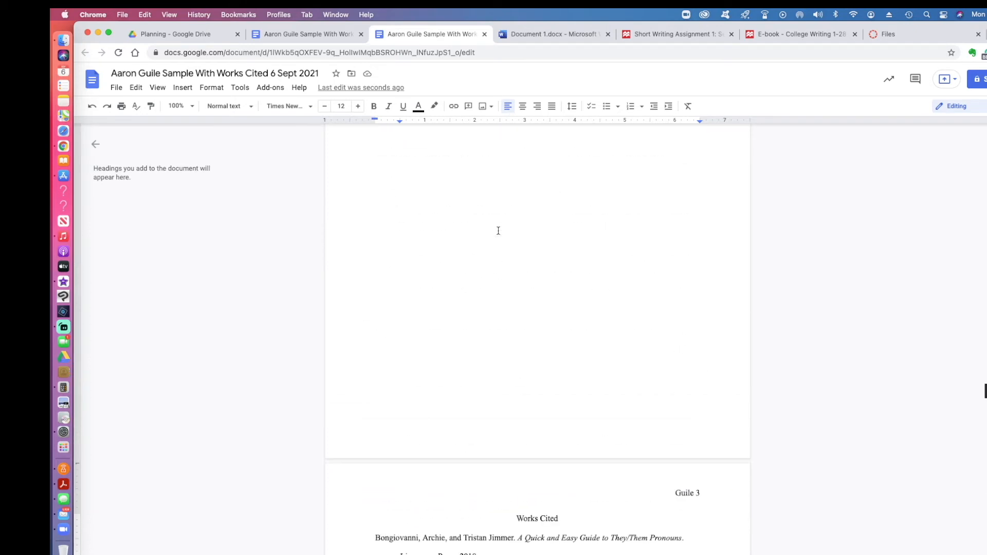
Step: Type the student's full name on the first line of Document 1 and select it
click(534, 36)
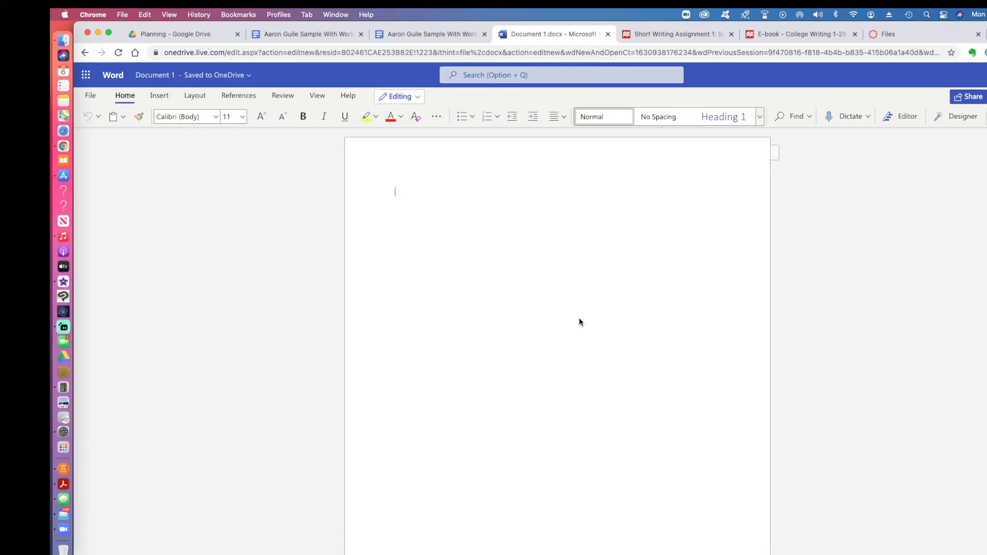
key(super+a)
Step: Format the name line as Times New Roman at 12 pt
click(217, 119)
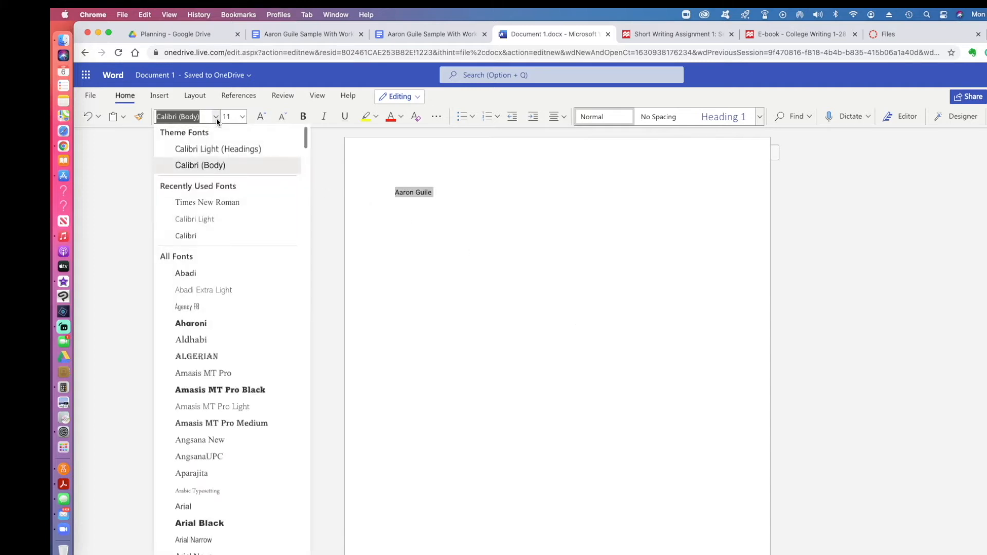
click(220, 204)
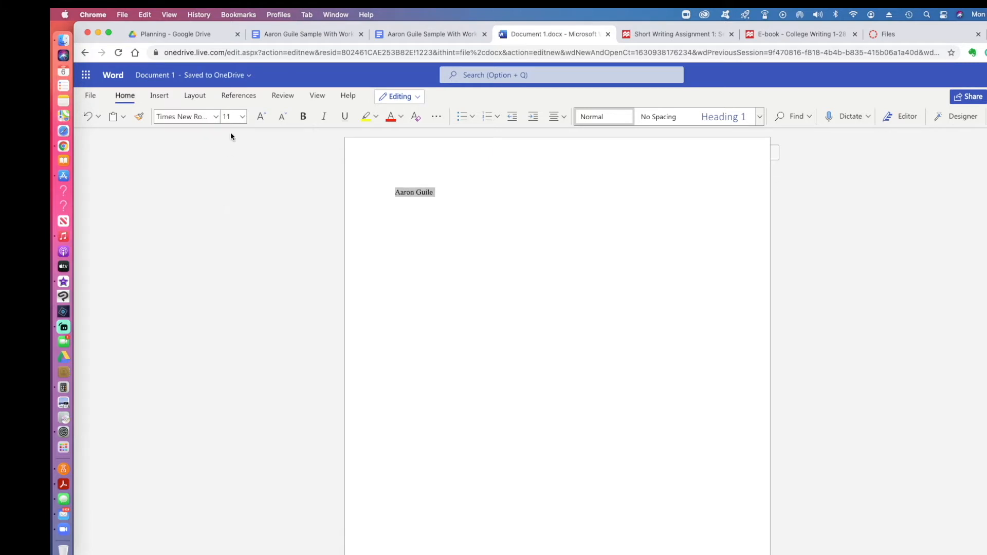
click(227, 117)
click(234, 200)
key(Right)
Step: Add the instructor's name, ENC 1101.028, Sept. 6, 2021 and title 'Sample: With Works Cited'
key(Return)
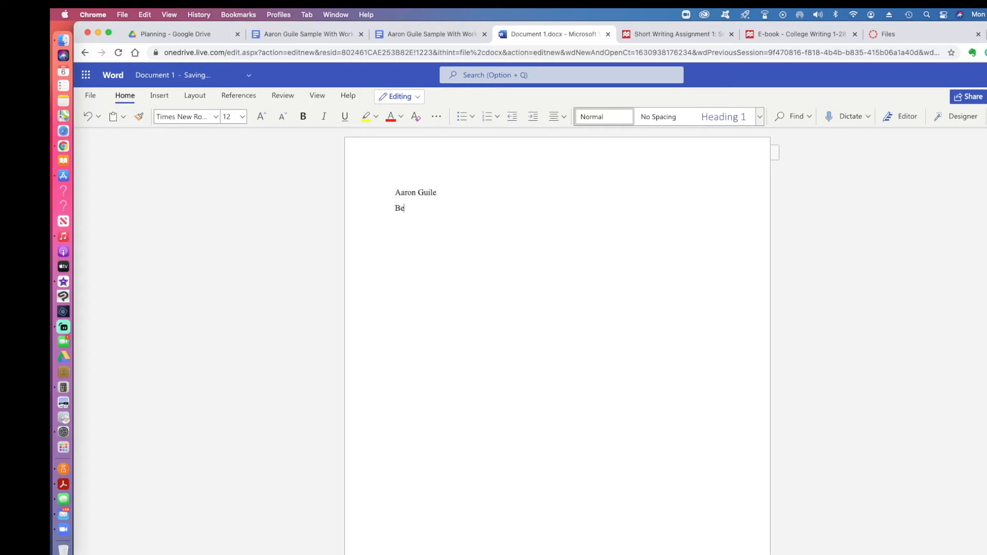
key(Return)
text(ENC 1101.028)
key(Return)
text(Sept. 6, 2021)
key(Return)
text(Sample: With)
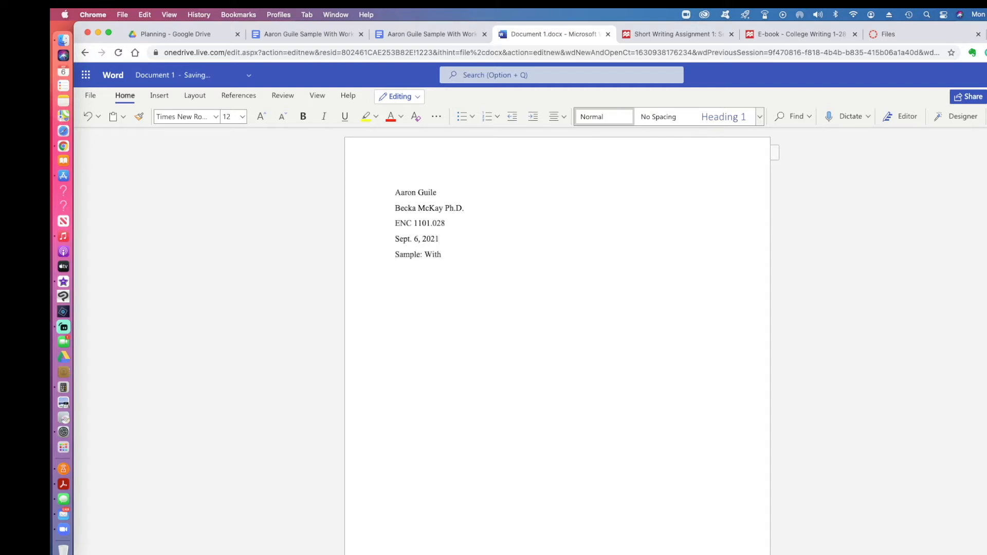
text( Works Cited)
Step: Center the essay title and left-align the new line beneath it
key(super+shift+Left)
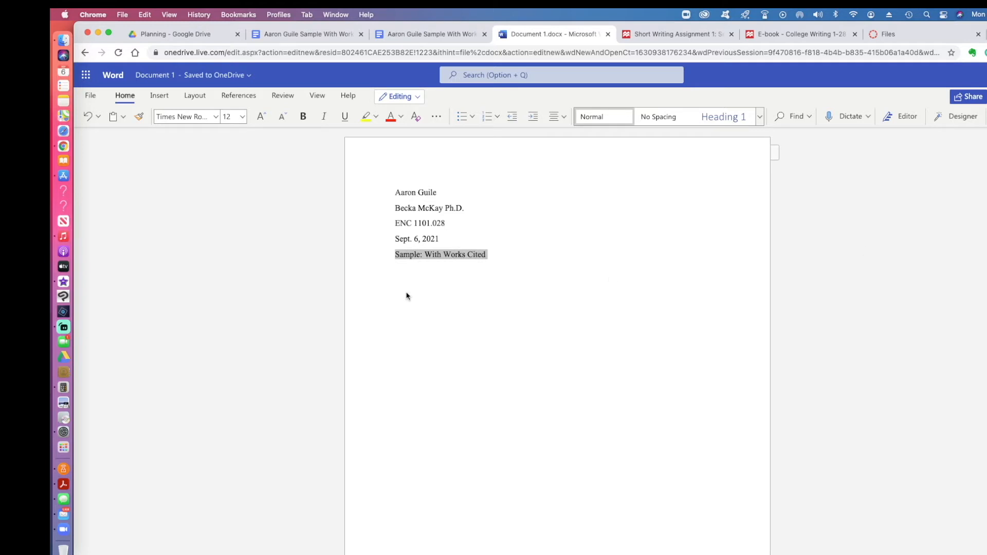
click(563, 117)
click(575, 159)
key(Right)
key(Return)
click(563, 116)
click(552, 159)
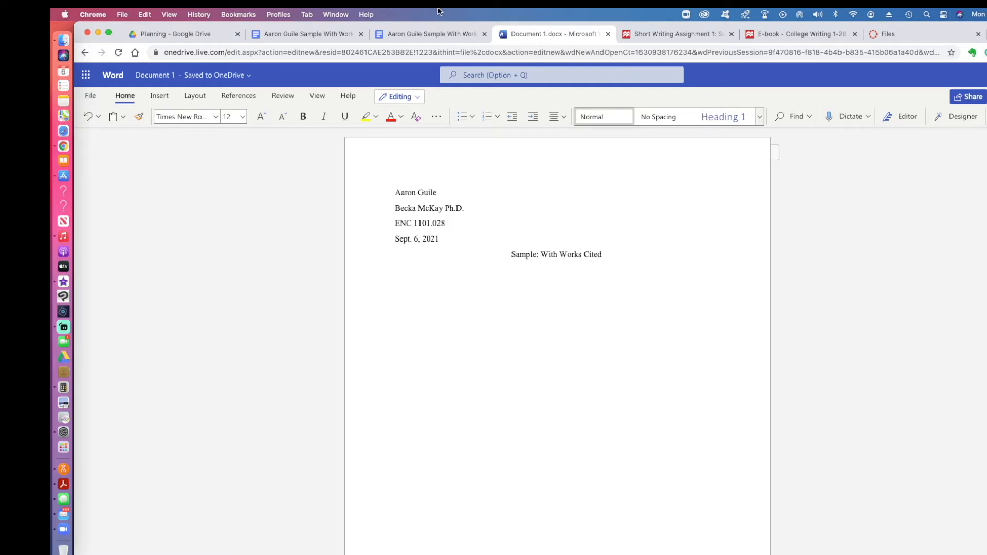
Step: Copy the sample essay's body paragraphs and paste them below the title in Word
click(419, 35)
scroll(521, 288, up, 20)
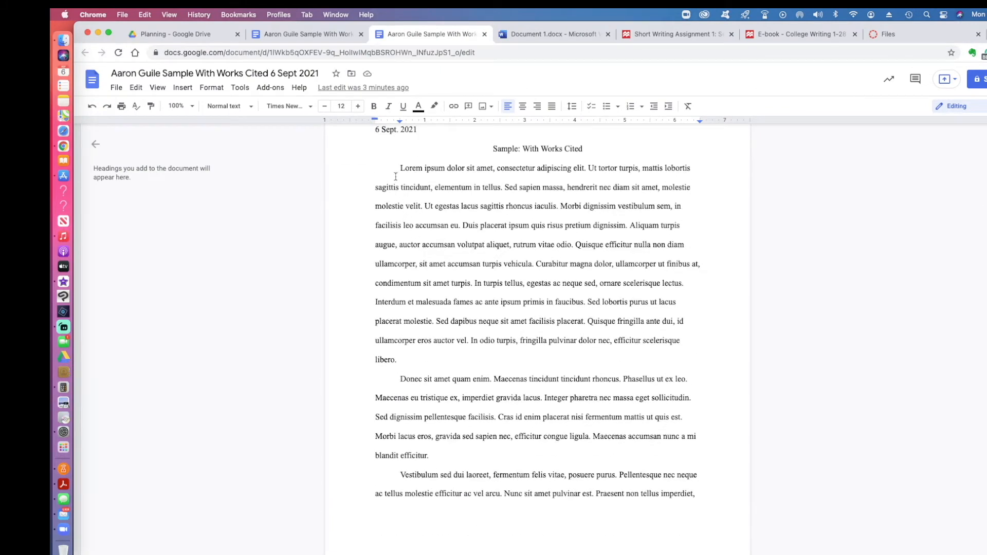
drag(400, 168, 600, 434)
key(super+c)
scroll(568, 354, down, 5)
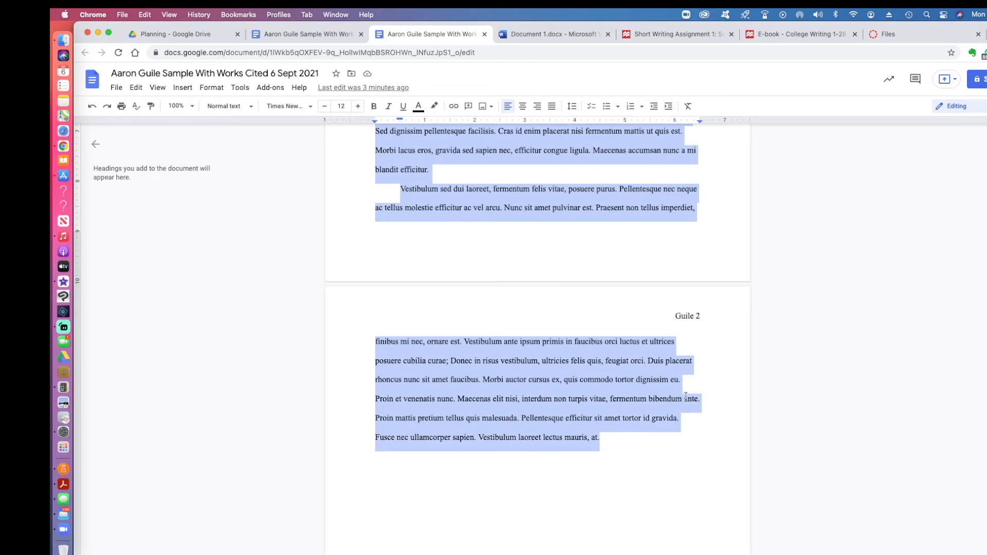
click(538, 36)
key(super+v)
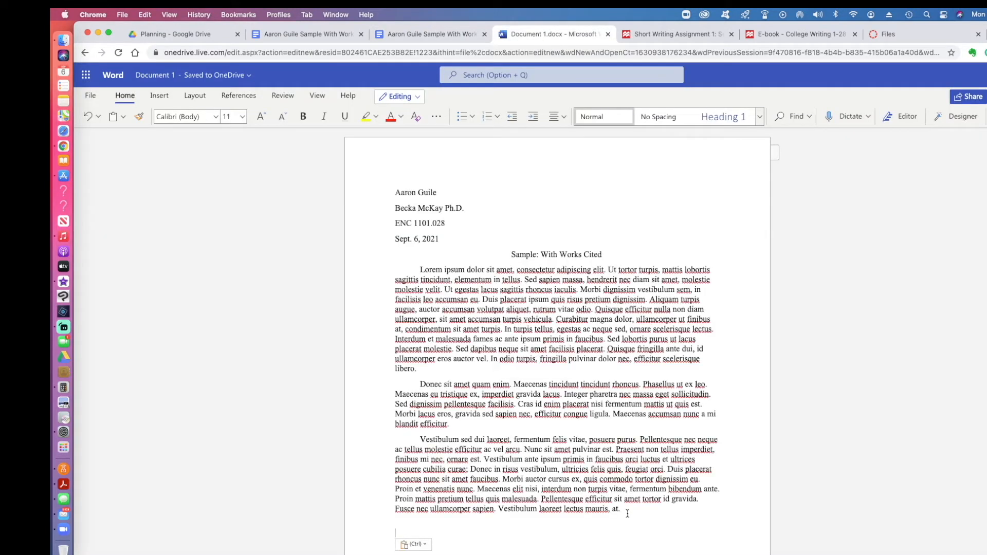
drag(627, 513, 396, 269)
Step: Apply No Spacing, then give the paragraphs a 0.5" first-line indent and Double line spacing
click(658, 117)
right_click(511, 306)
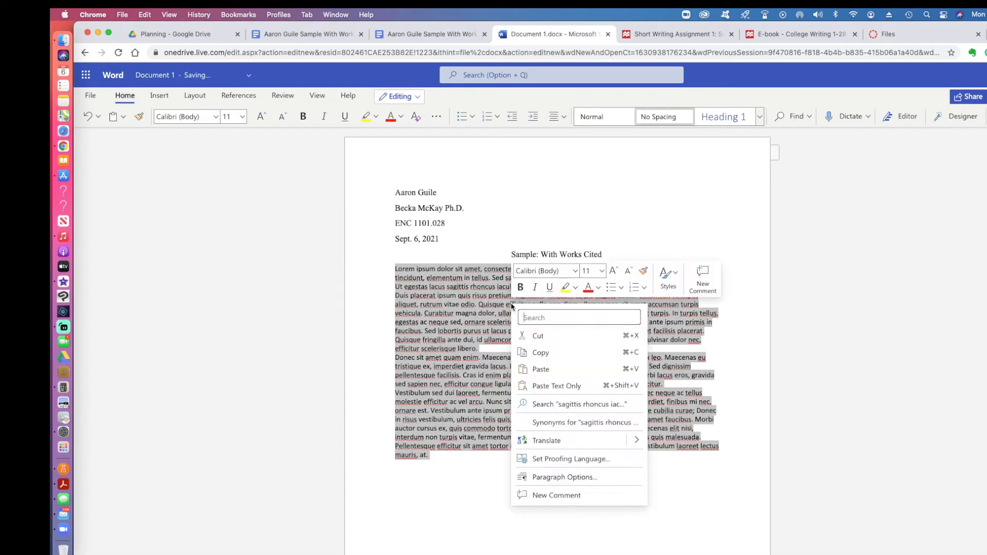
click(565, 477)
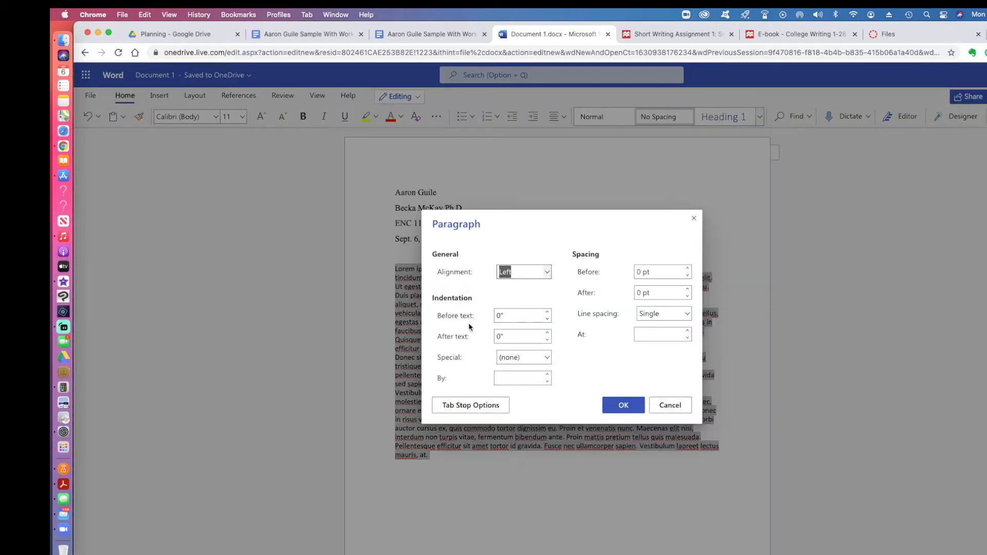
click(547, 358)
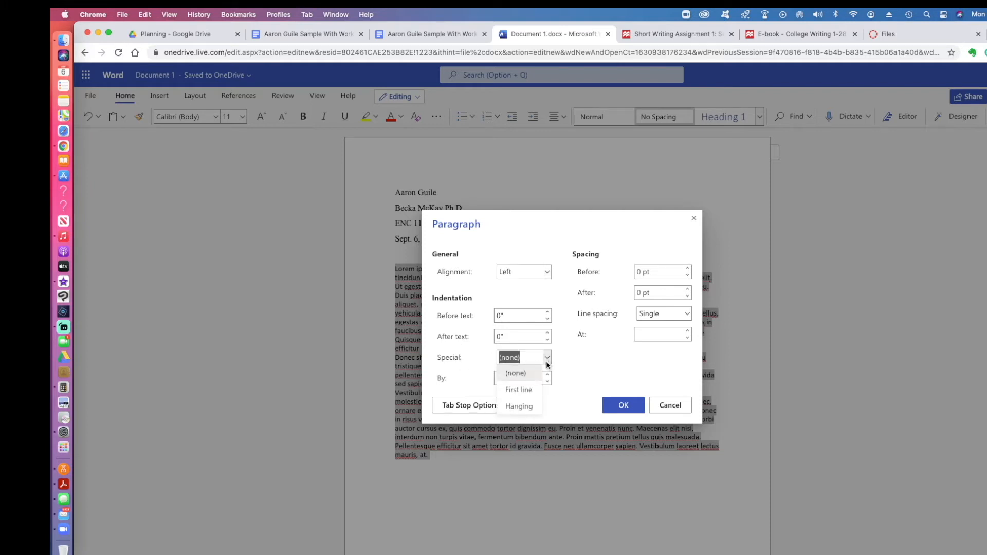
click(522, 390)
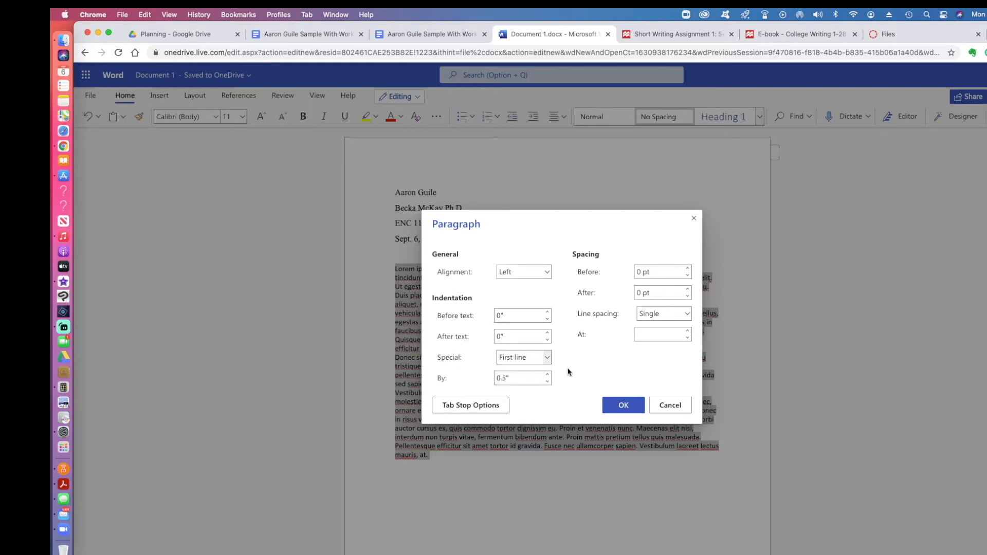
click(684, 313)
click(655, 361)
click(618, 405)
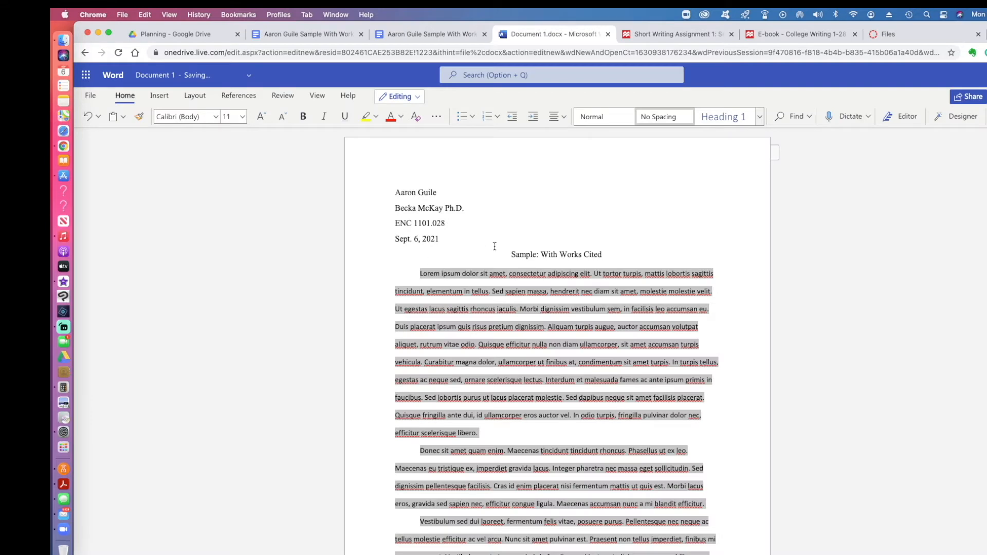
click(491, 372)
scroll(526, 363, down, 10)
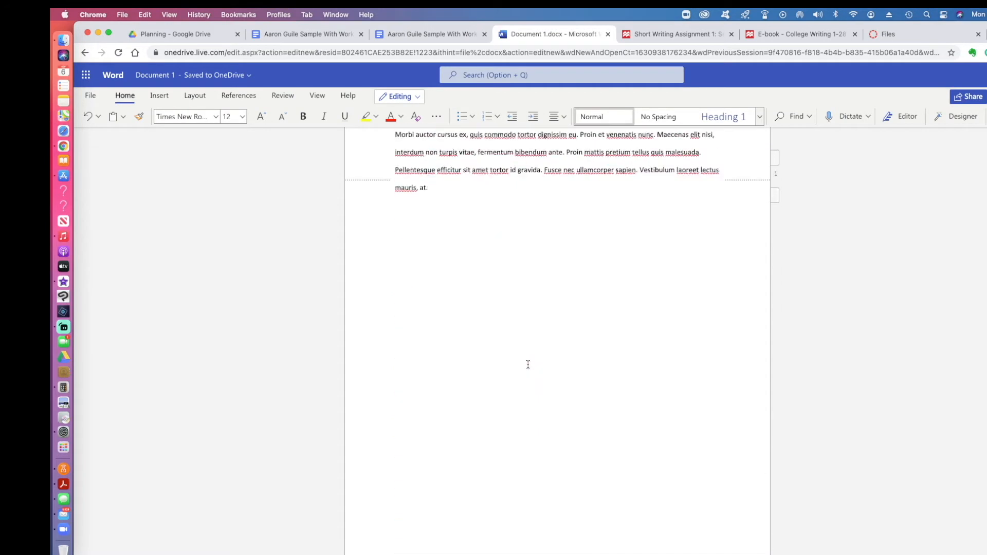
scroll(528, 368, up, 3)
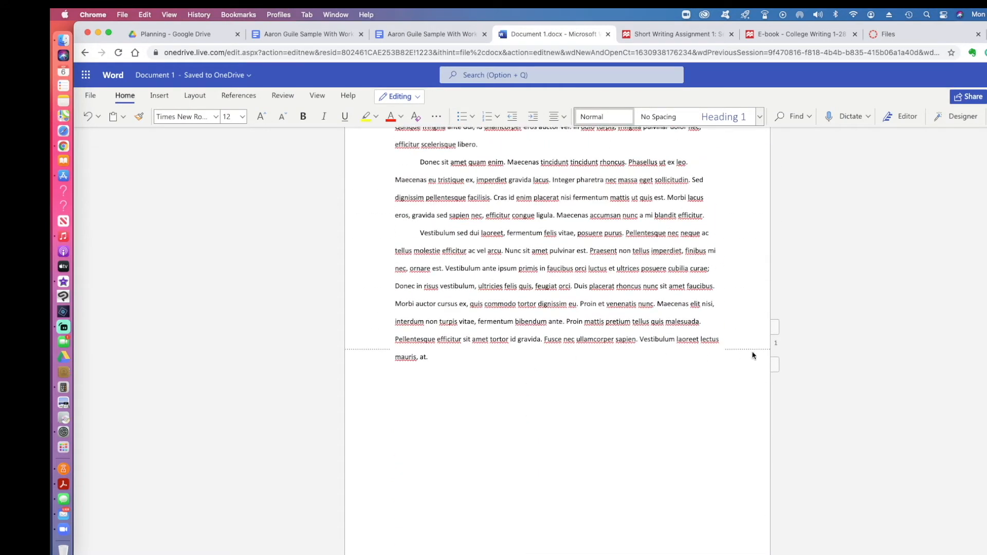
scroll(599, 328, up, 6)
scroll(600, 329, down, 2)
scroll(599, 329, down, 1)
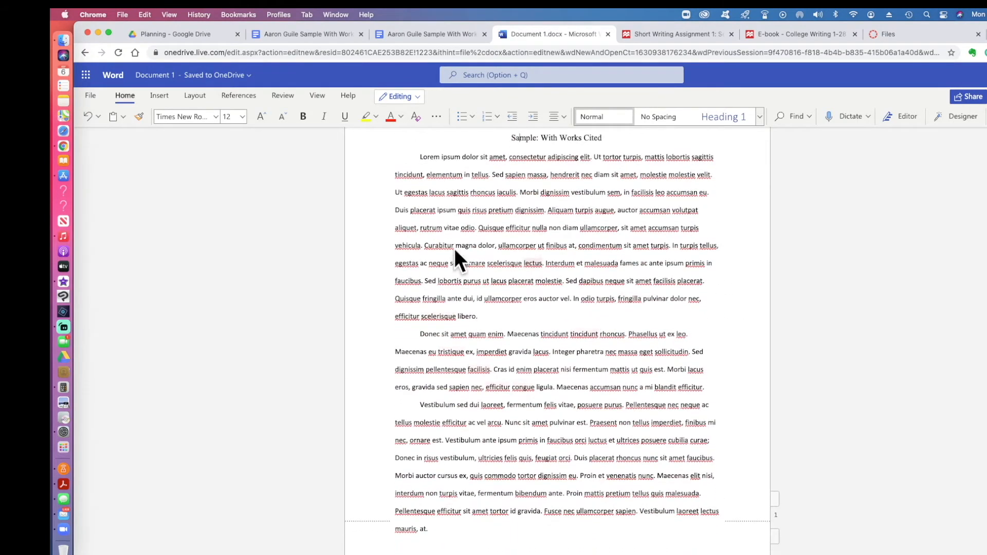
drag(420, 157, 432, 418)
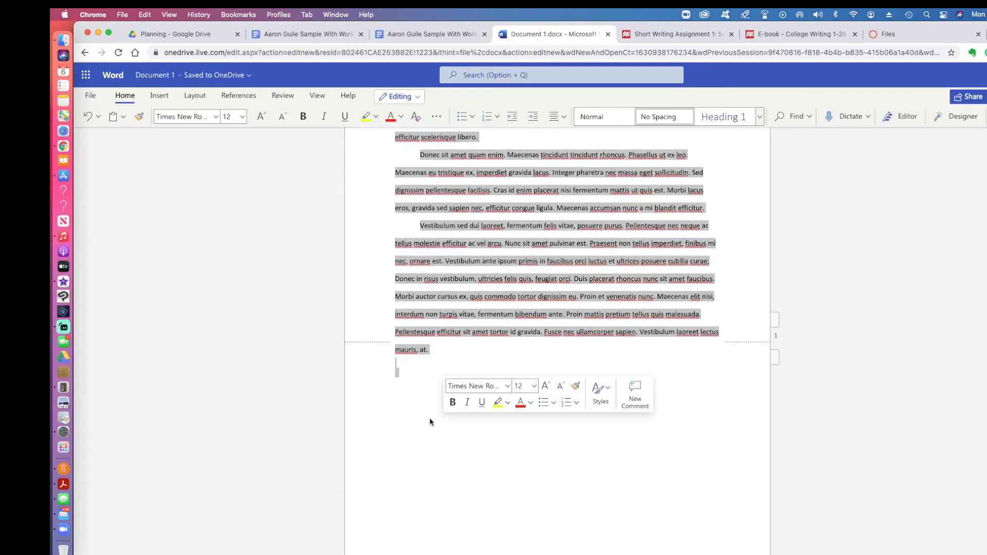
click(184, 117)
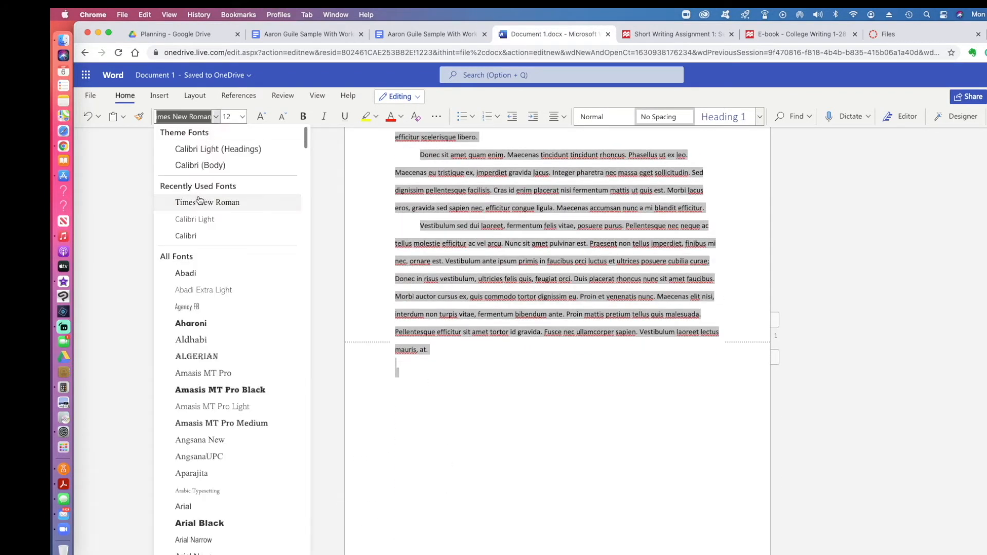
scroll(484, 255, up, 5)
right_click(484, 255)
click(535, 428)
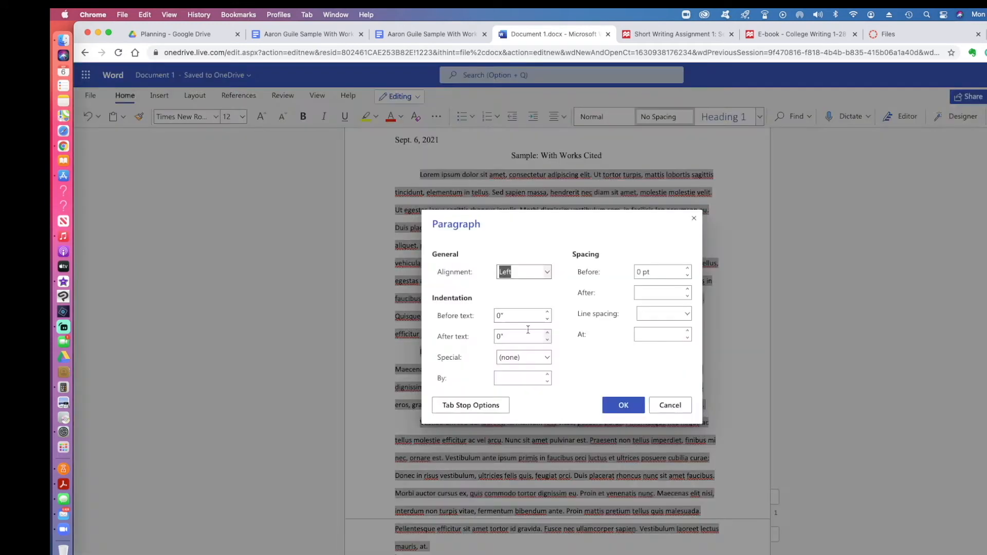
click(670, 405)
right_click(528, 285)
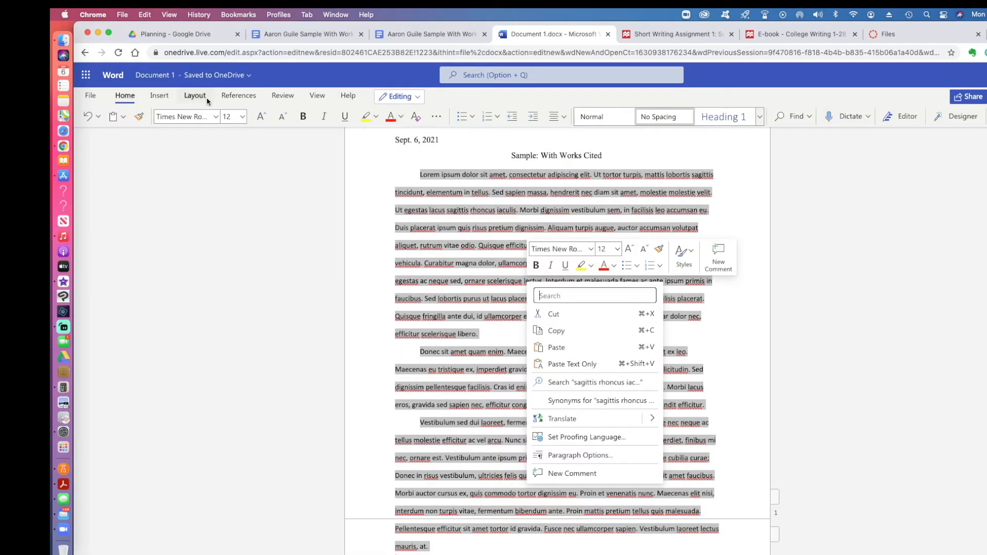
click(184, 116)
click(277, 165)
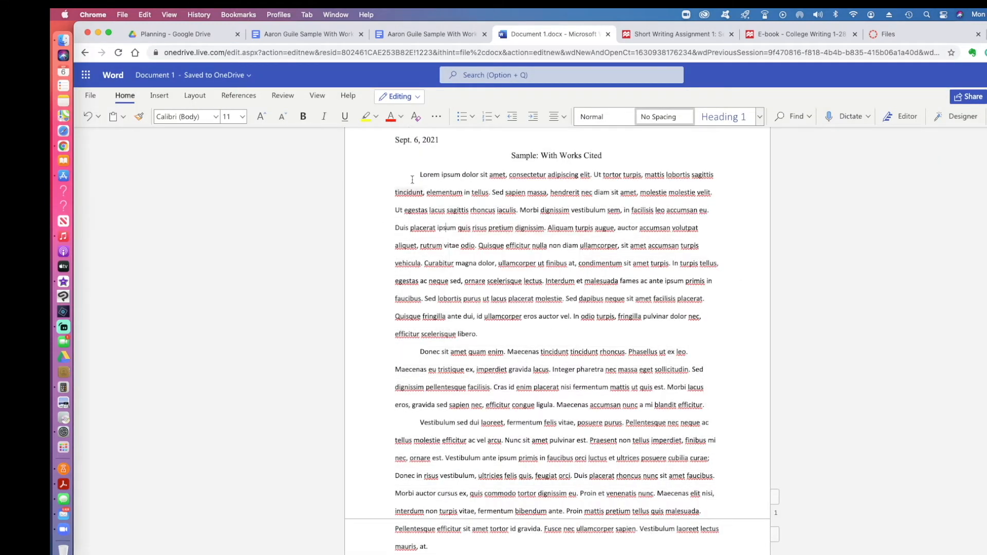
scroll(205, 143, down, 4)
Step: Type 'Works Cited' on a new line below the last paragraph and center it
click(184, 116)
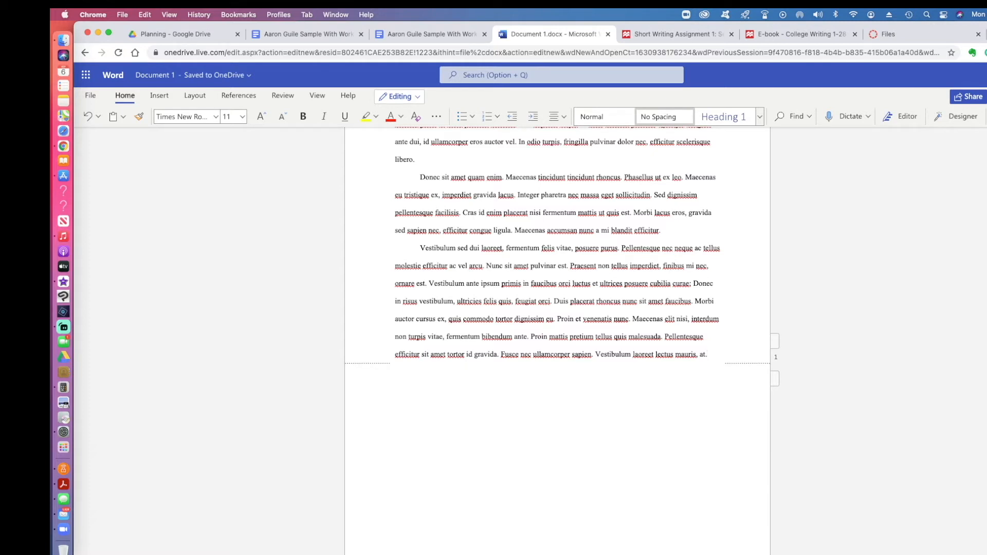
key(Return)
text(Works Cited)
key(shift+Left)
key(shift+Left)
key(shift+Left)
key(shift+Left)
key(shift+Left)
key(shift+Left)
key(shift+Left)
key(shift+Left)
key(shift+Left)
key(shift+Left)
key(shift+Left)
click(555, 117)
click(578, 158)
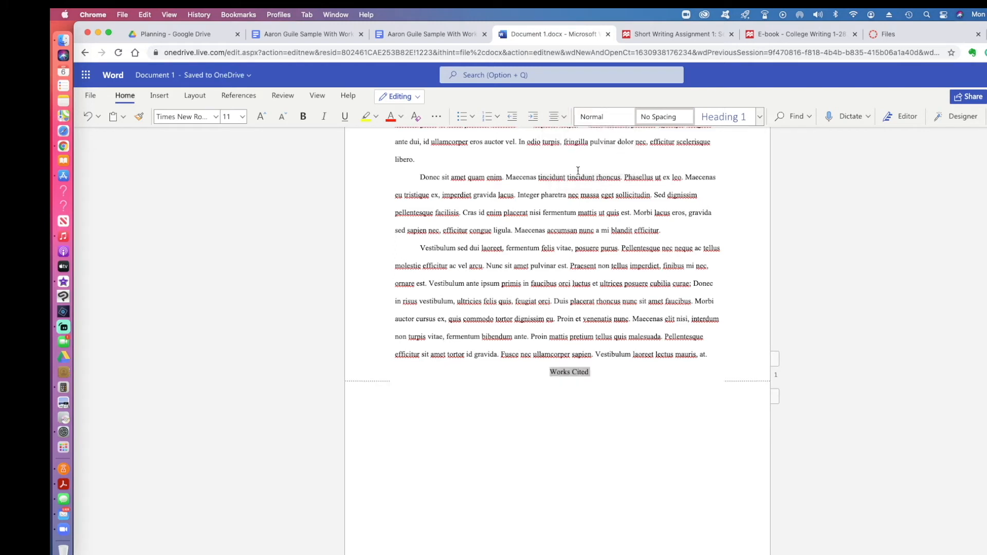
click(567, 375)
click(549, 372)
Step: Insert a page break before Works Cited and add a left-aligned empty line beneath it
click(152, 96)
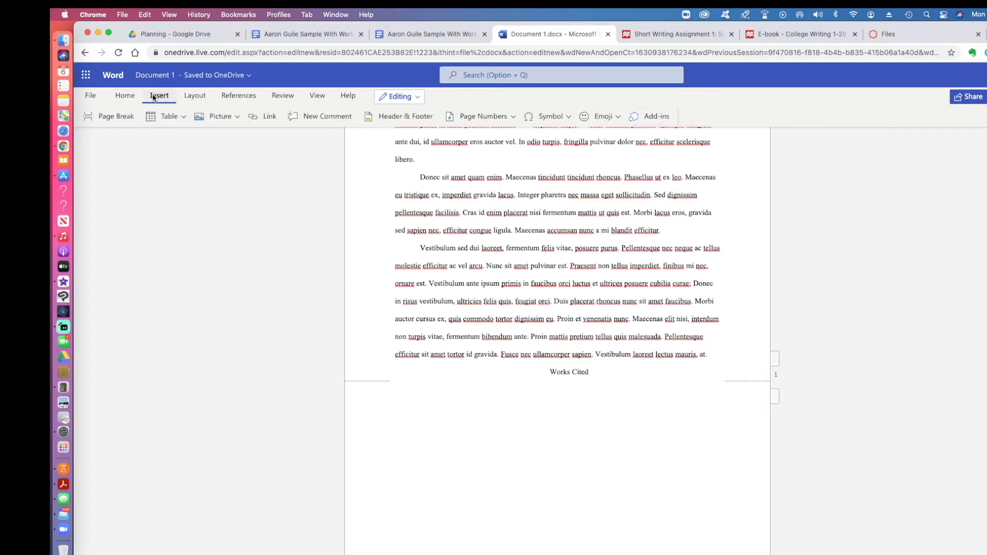
click(112, 117)
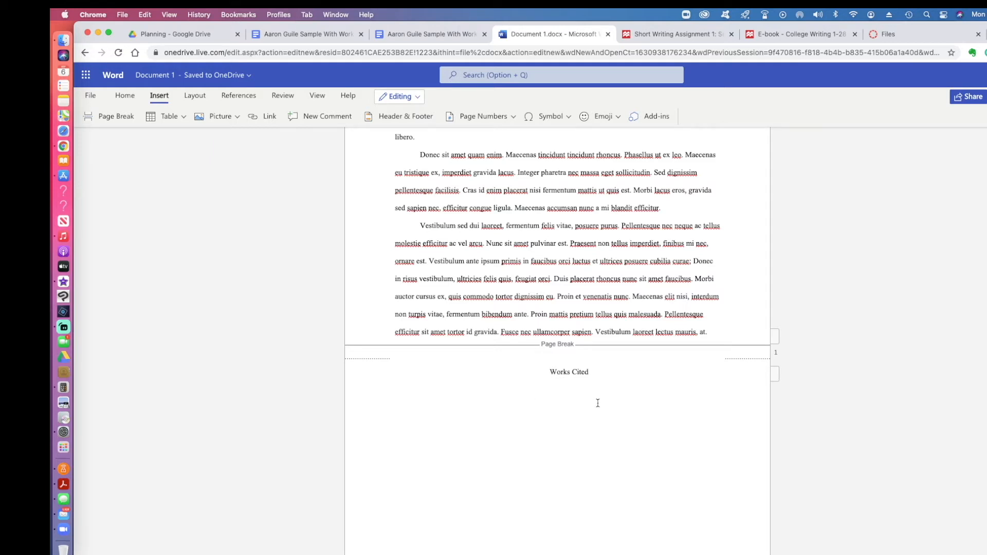
key(Return)
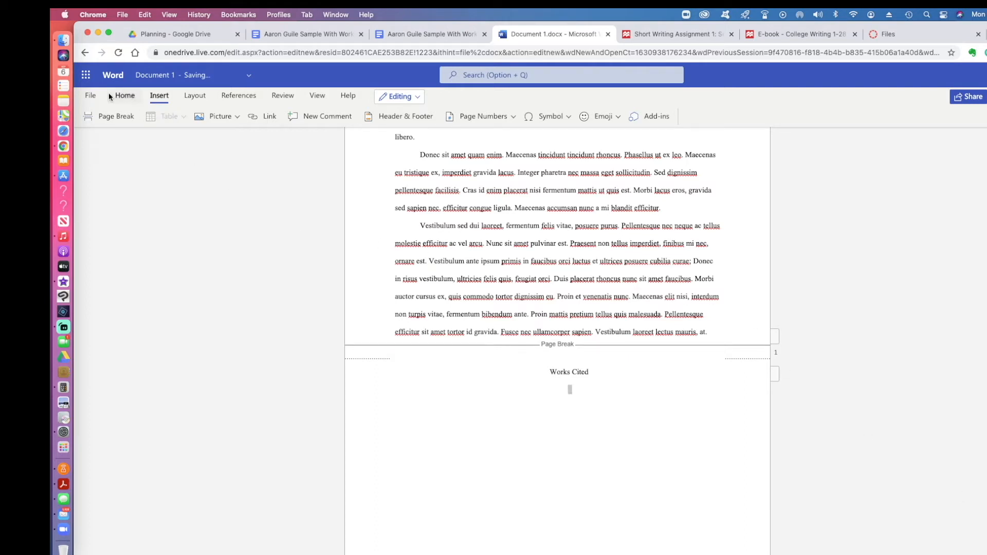
click(125, 96)
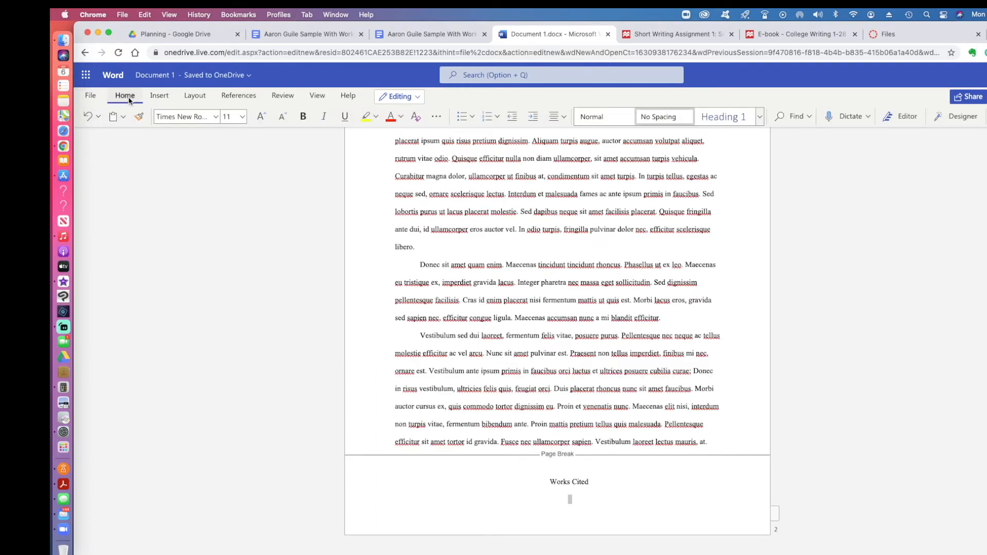
click(554, 116)
click(555, 159)
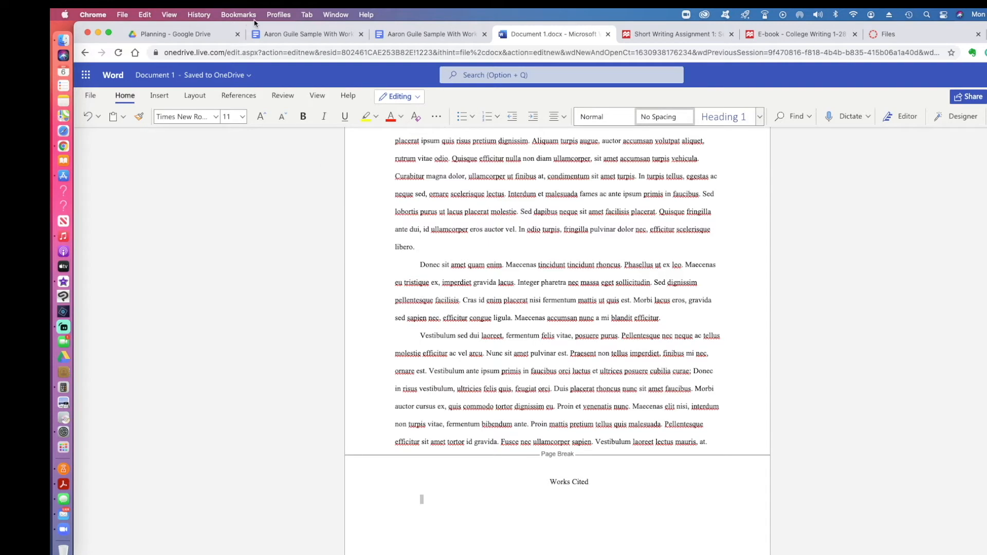
Step: Copy the three Works Cited entries from the Google Docs essay and return to Word
click(304, 35)
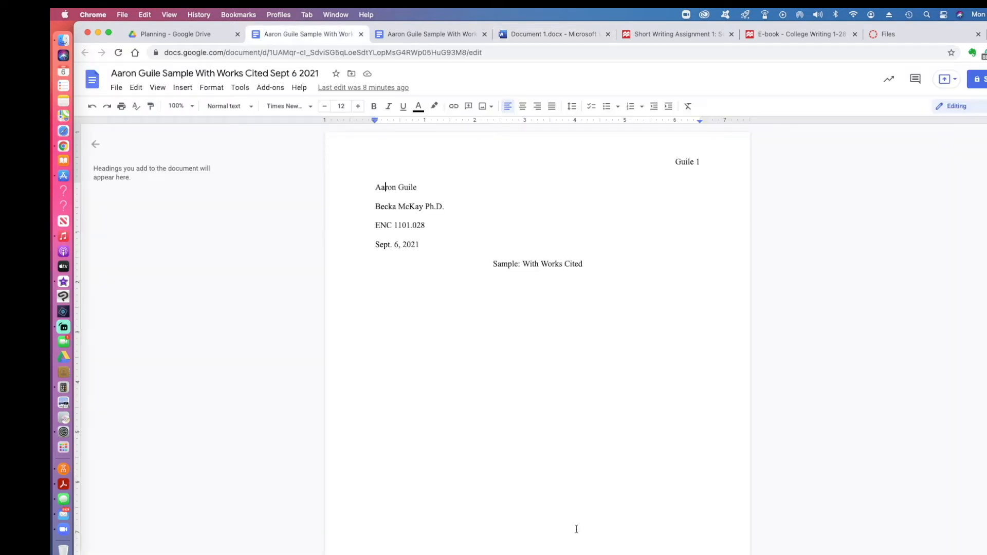
click(434, 34)
scroll(534, 357, down, 10)
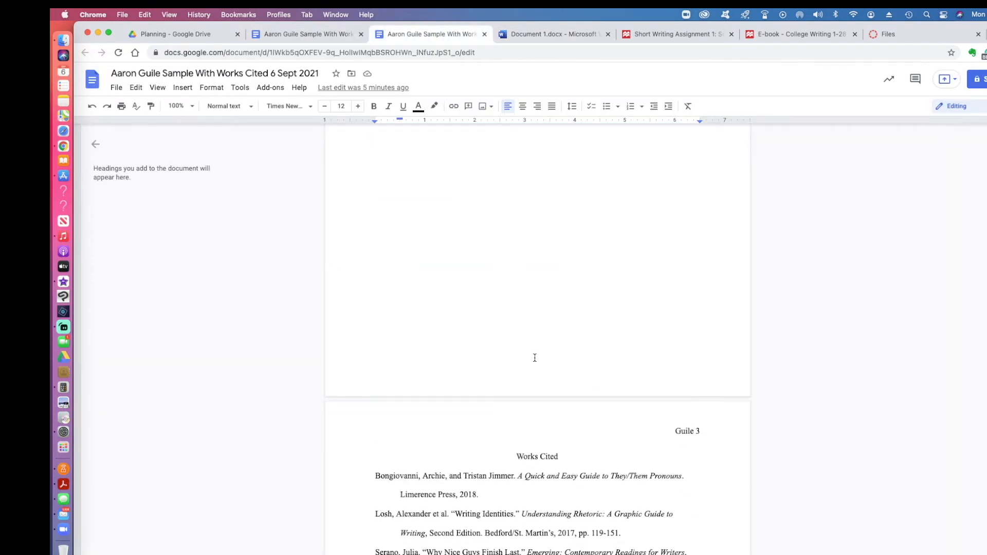
drag(469, 473, 372, 366)
key(super+c)
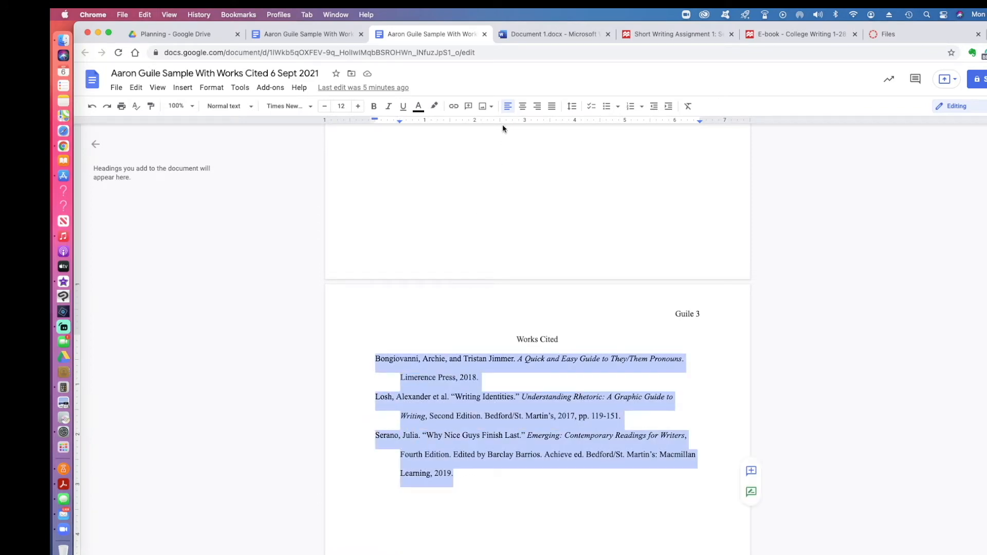
click(540, 34)
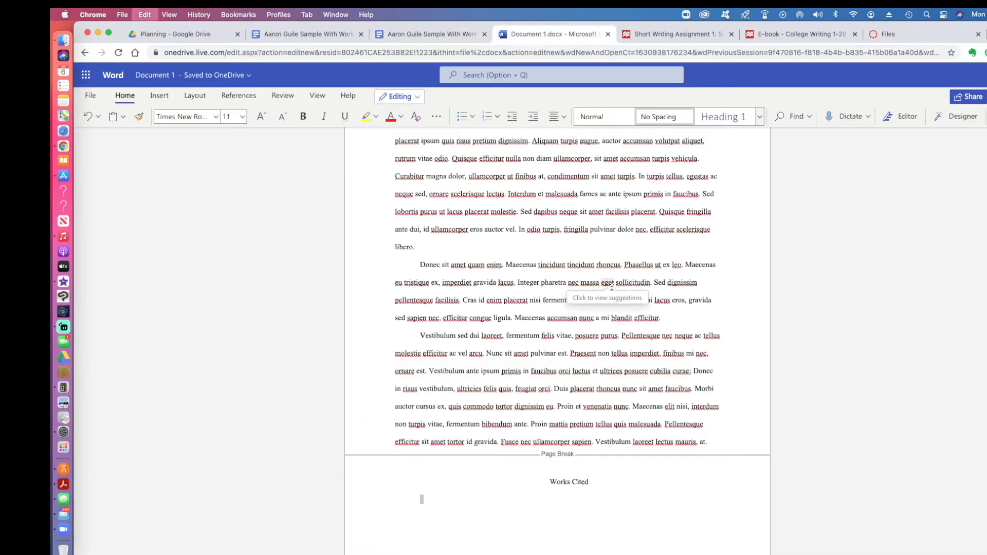
Step: Paste the three Works Cited entries below the heading and select them
key(super+v)
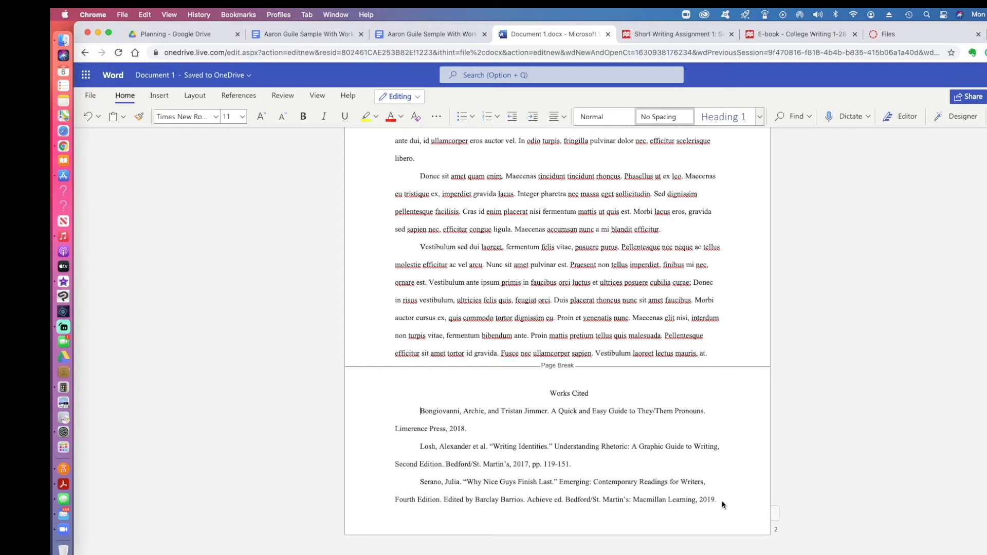
drag(719, 498, 418, 431)
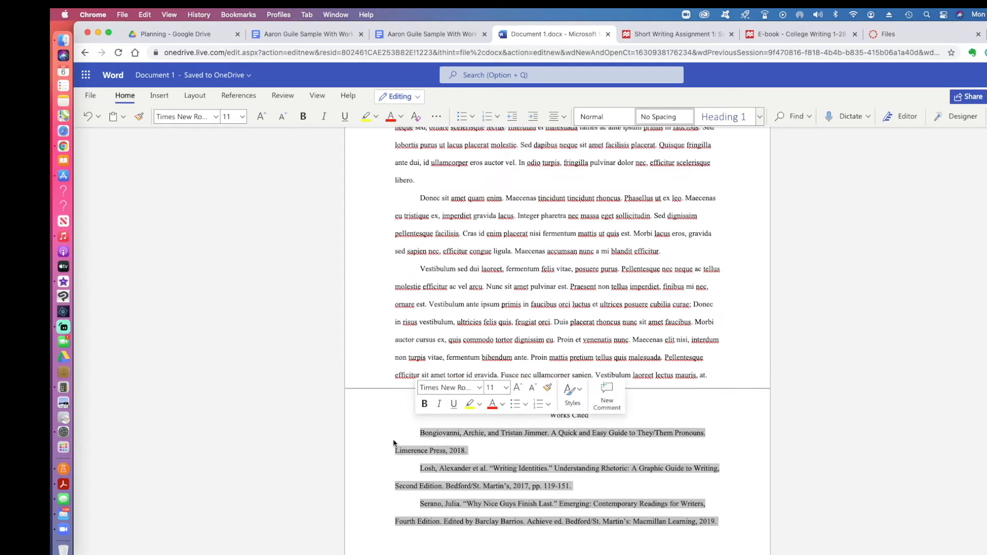
Step: In Paragraph Options, set the entries' special indentation to Hanging by 0.5 inches
right_click(486, 468)
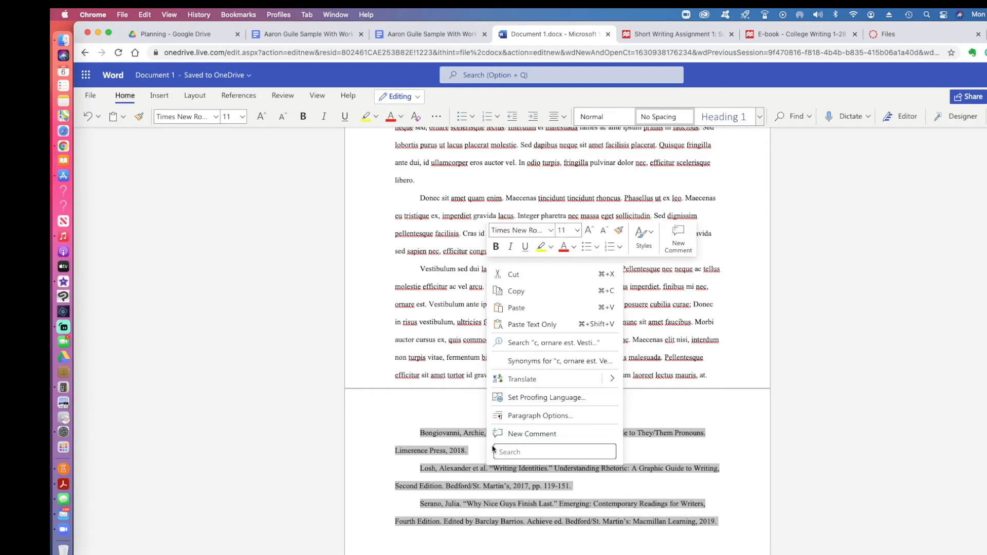
click(502, 417)
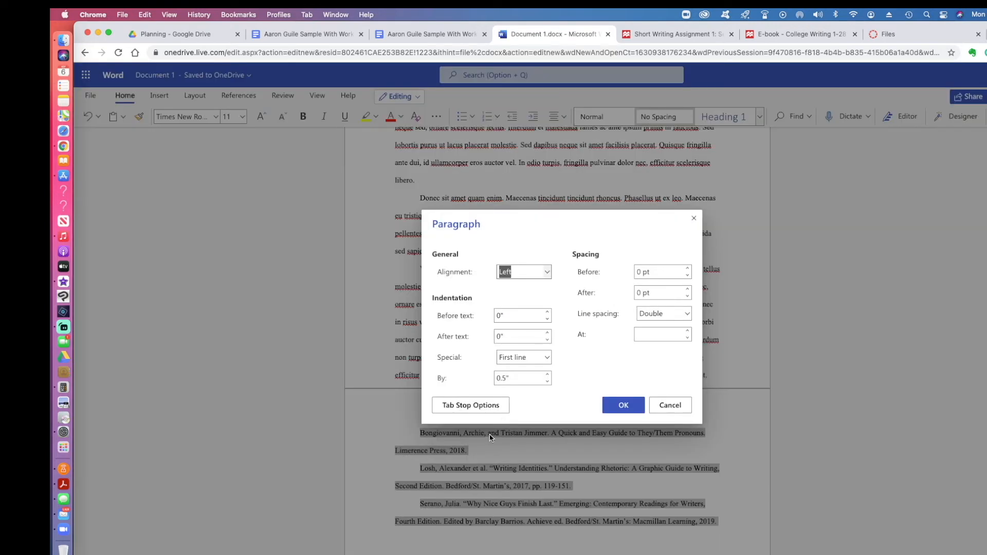
click(536, 358)
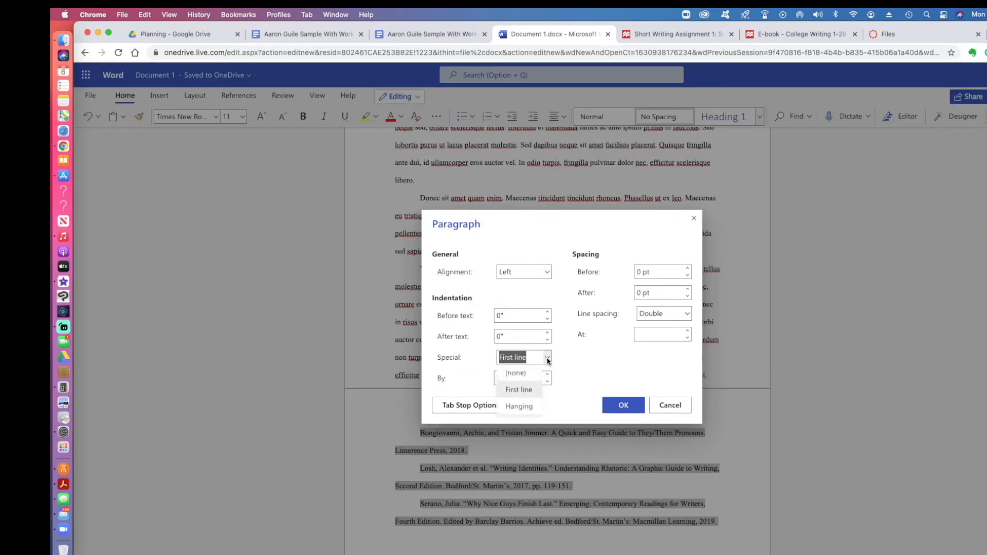
click(519, 406)
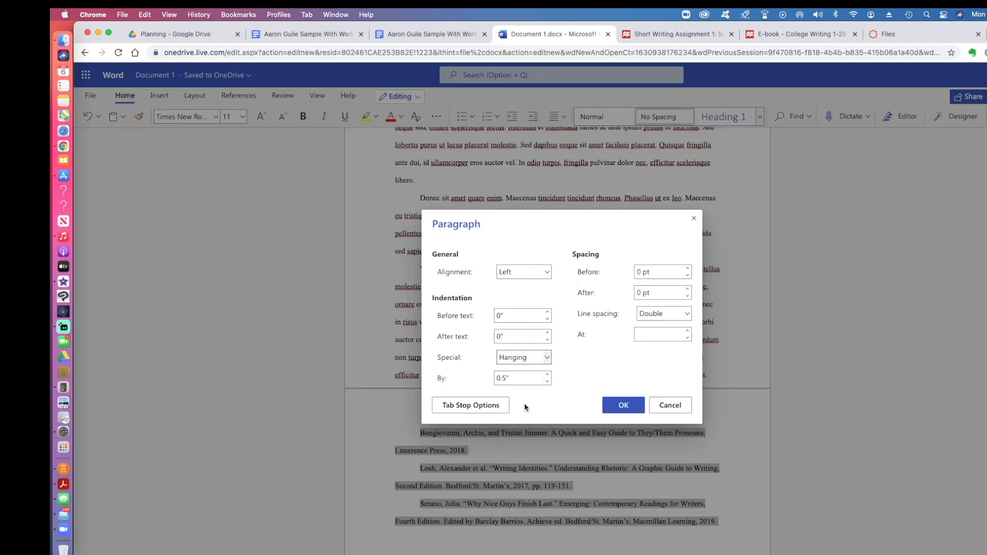
click(621, 405)
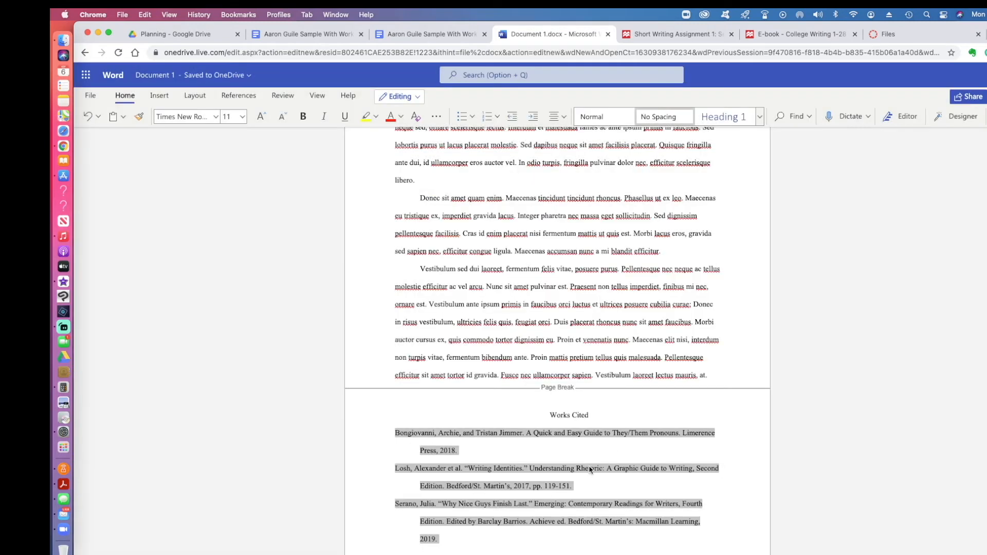
Step: Italicize 'A Quick and Easy Guide to They/Them Pronouns', 'Understanding Rhetoric' and 'Emerging: Contemporary Readings for Writers'
scroll(585, 466, down, 3)
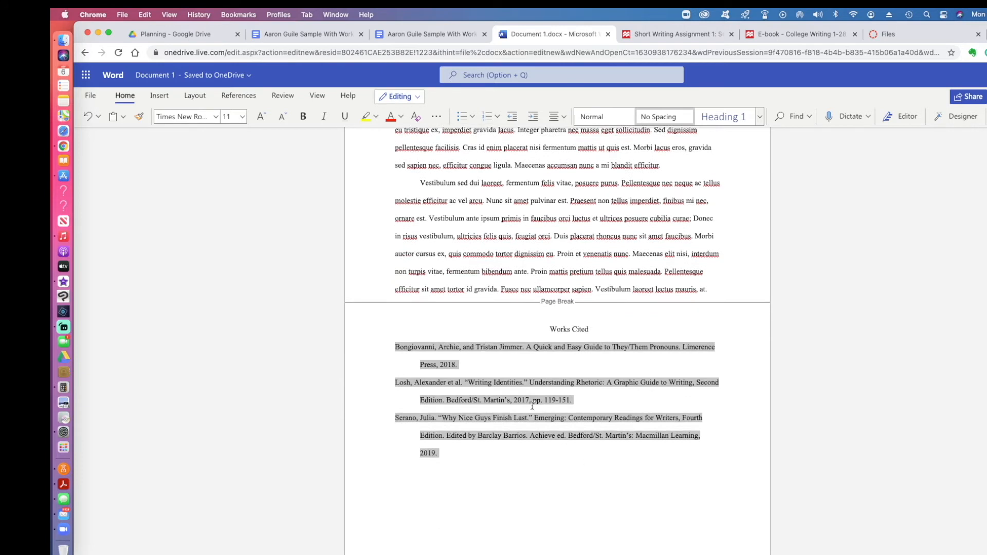
click(524, 389)
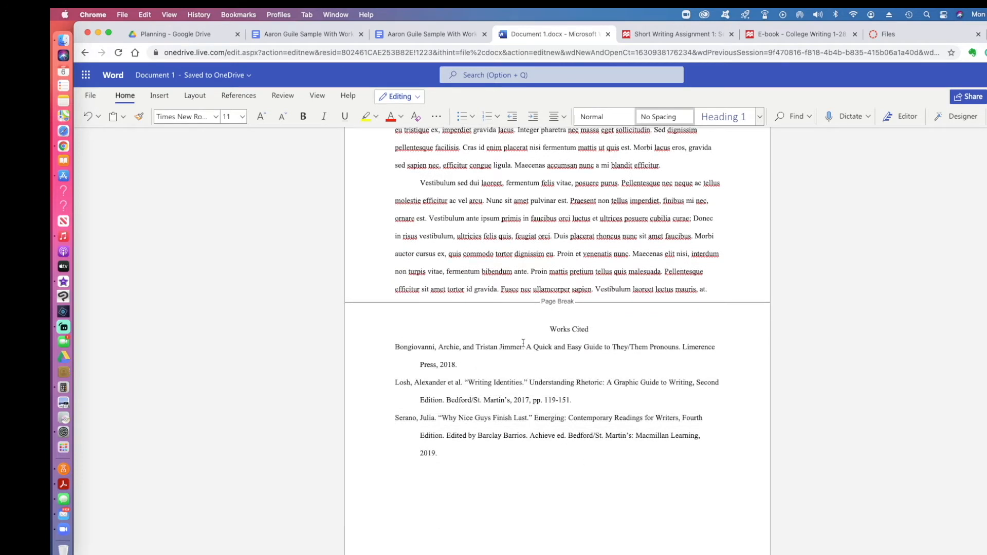
drag(525, 347, 678, 350)
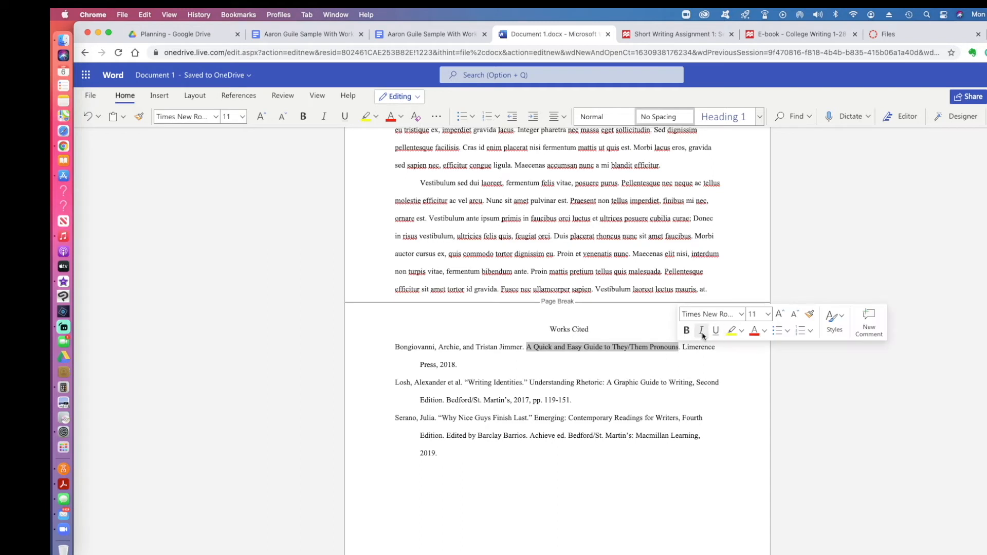
click(701, 331)
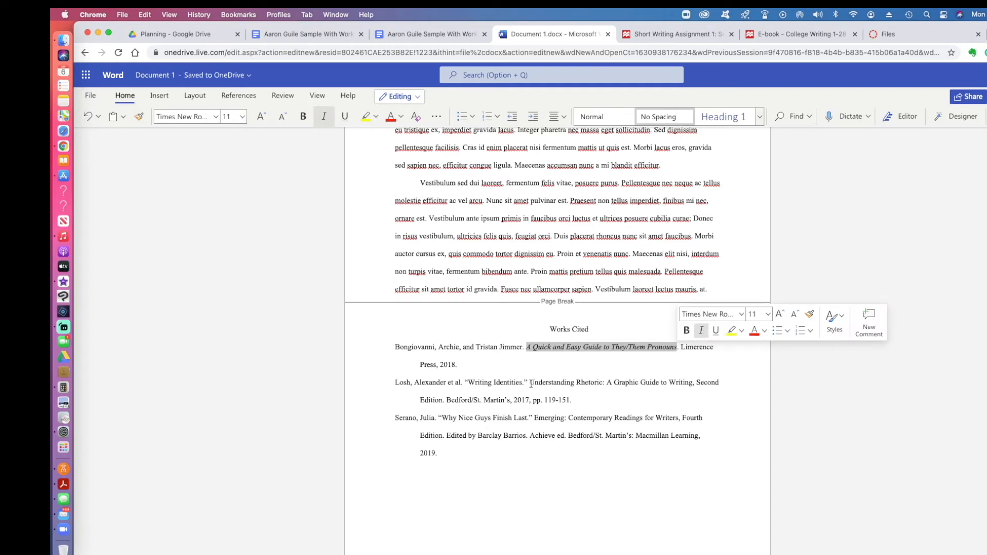
drag(530, 383, 693, 387)
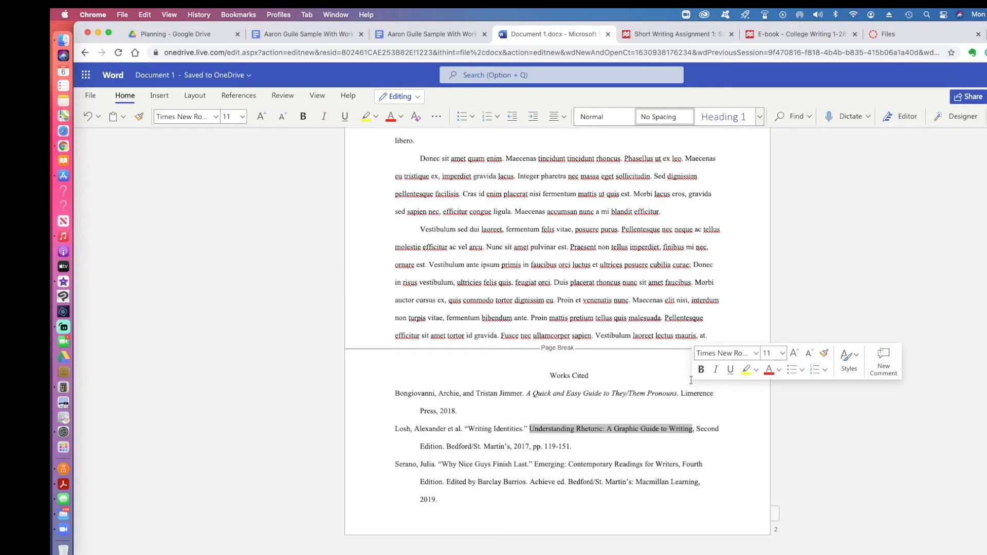
click(716, 371)
scroll(632, 400, down, 3)
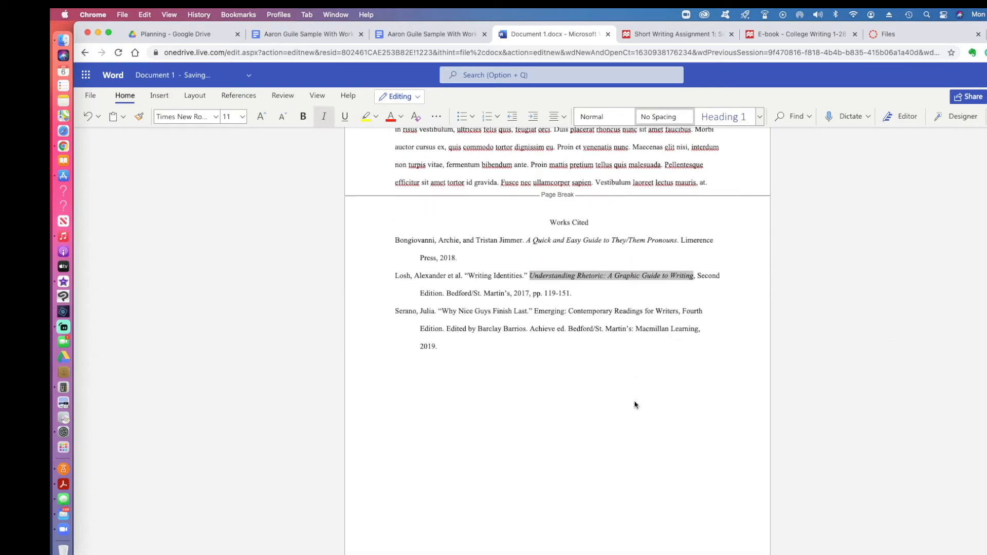
drag(534, 312, 675, 321)
click(700, 300)
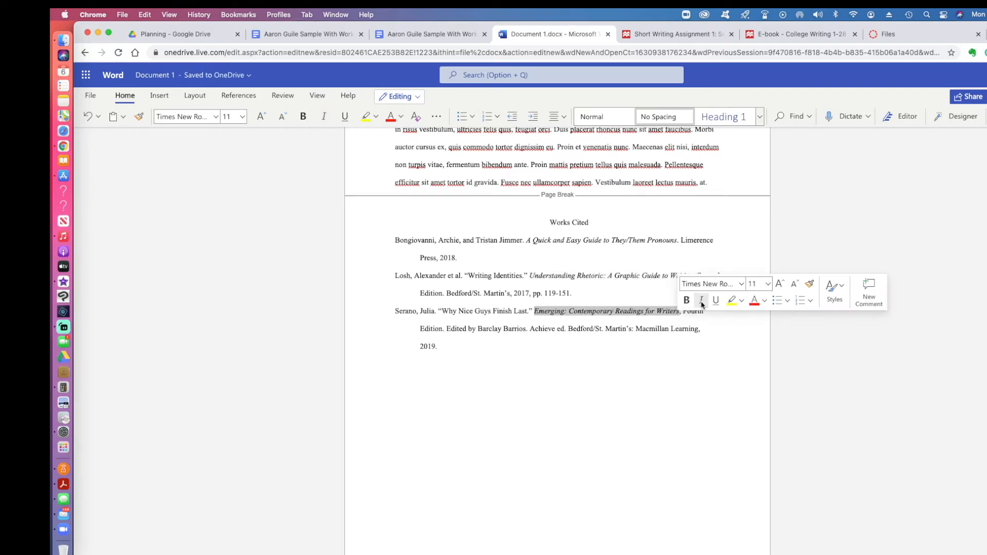
click(495, 312)
scroll(539, 308, up, 20)
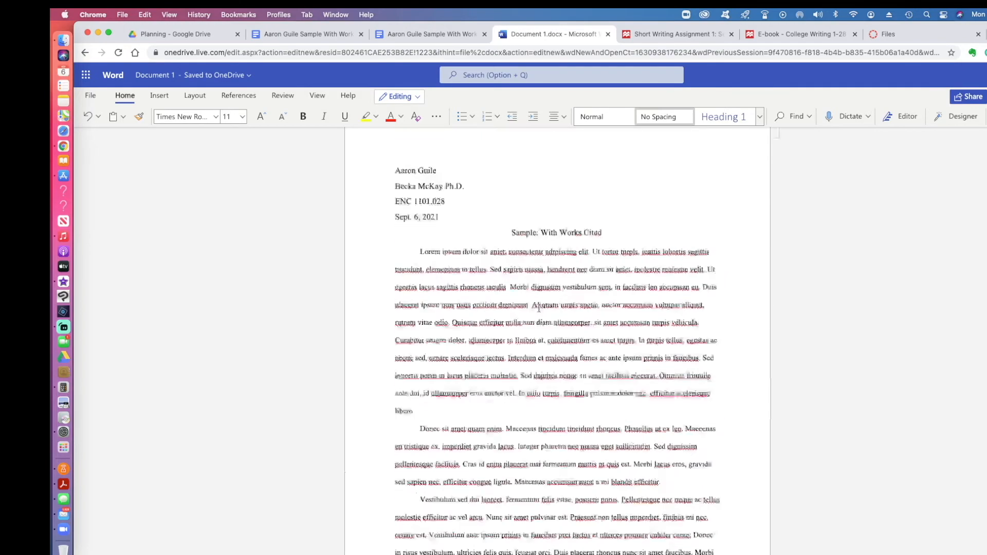
scroll(538, 309, down, 3)
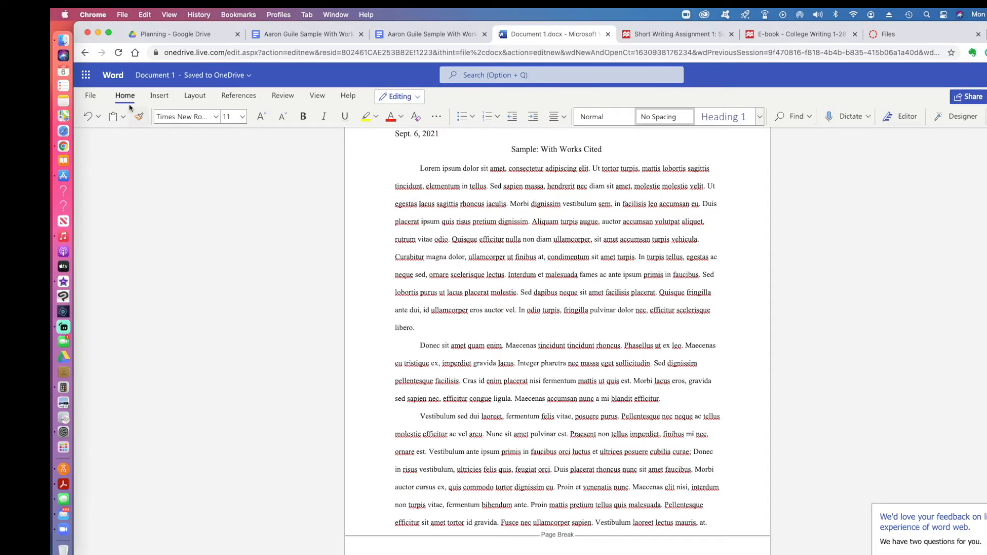
Step: Save a copy in Documents > Downloads named the student's name plus 'Sample With Works Cited Sept 6 2021'
click(92, 97)
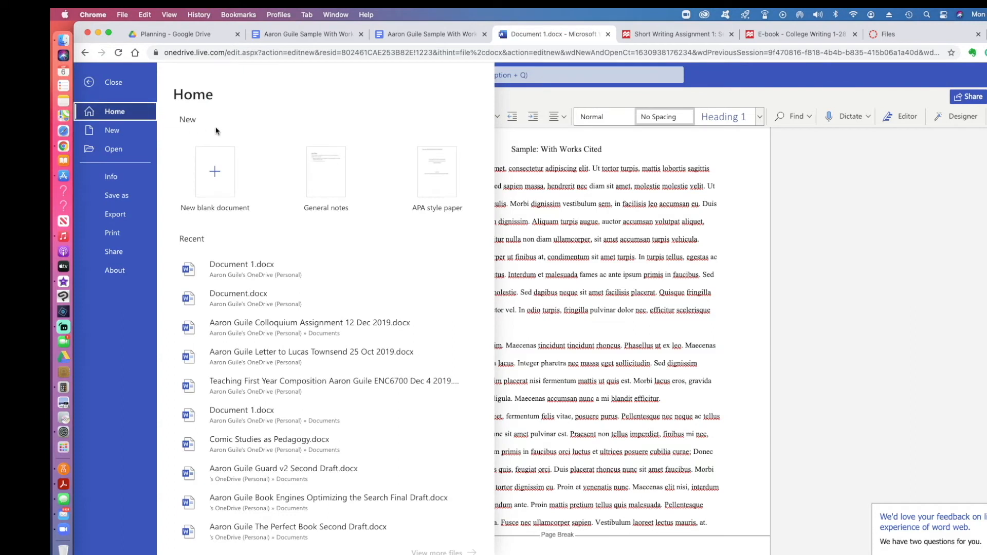
click(125, 196)
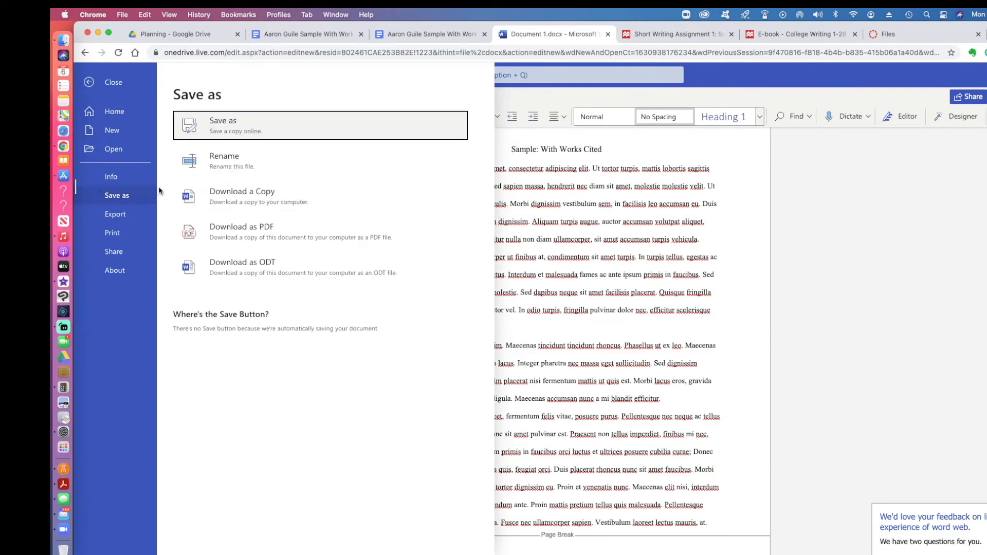
click(236, 125)
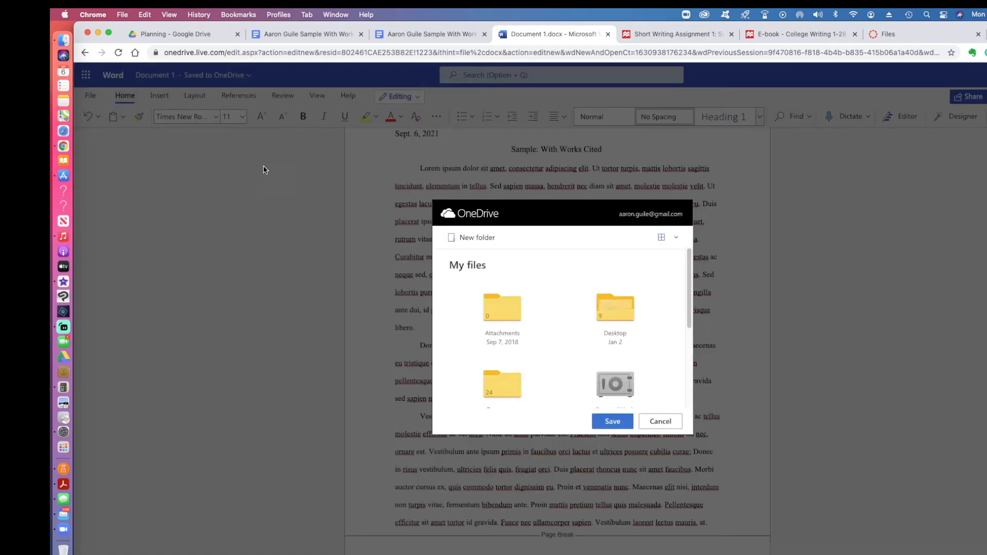
scroll(670, 370, down, 5)
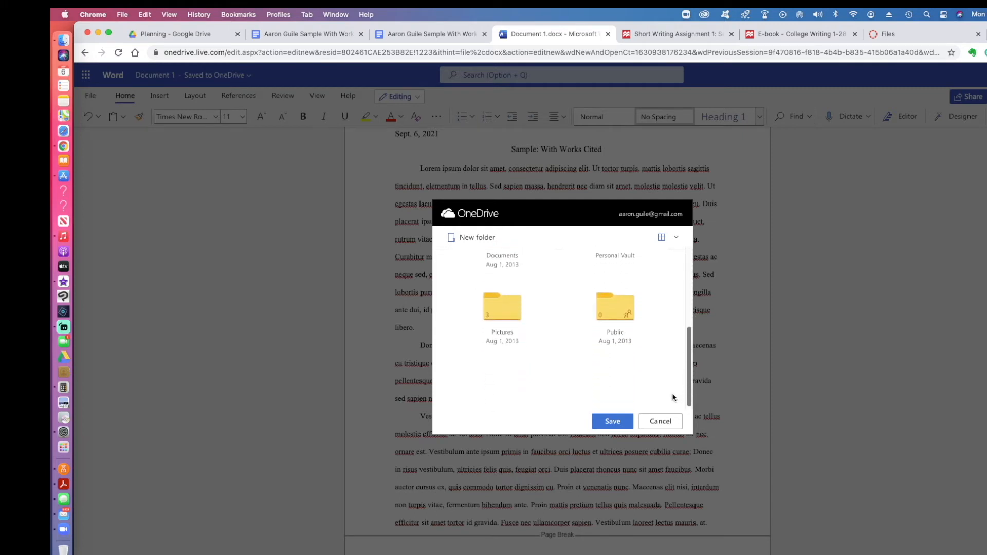
scroll(672, 397, up, 2)
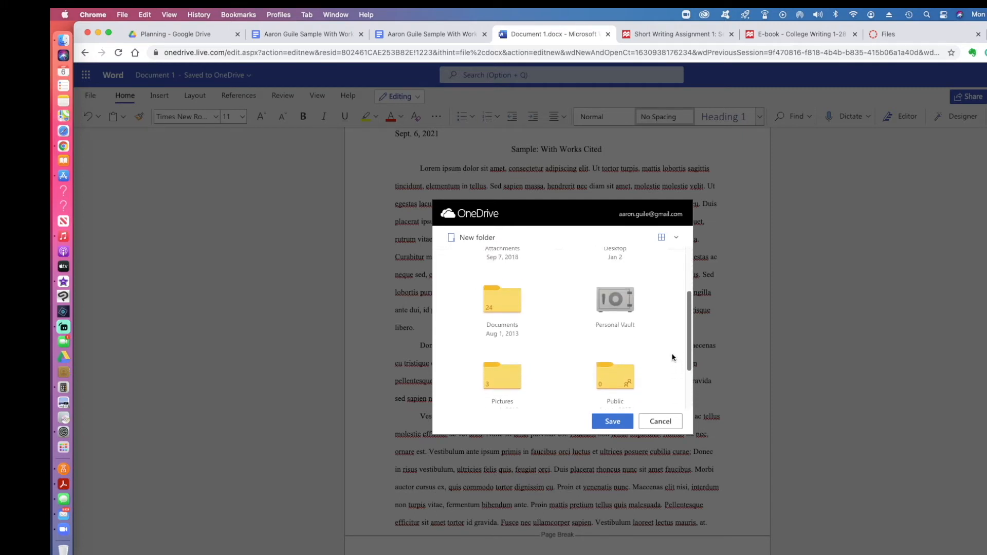
click(502, 303)
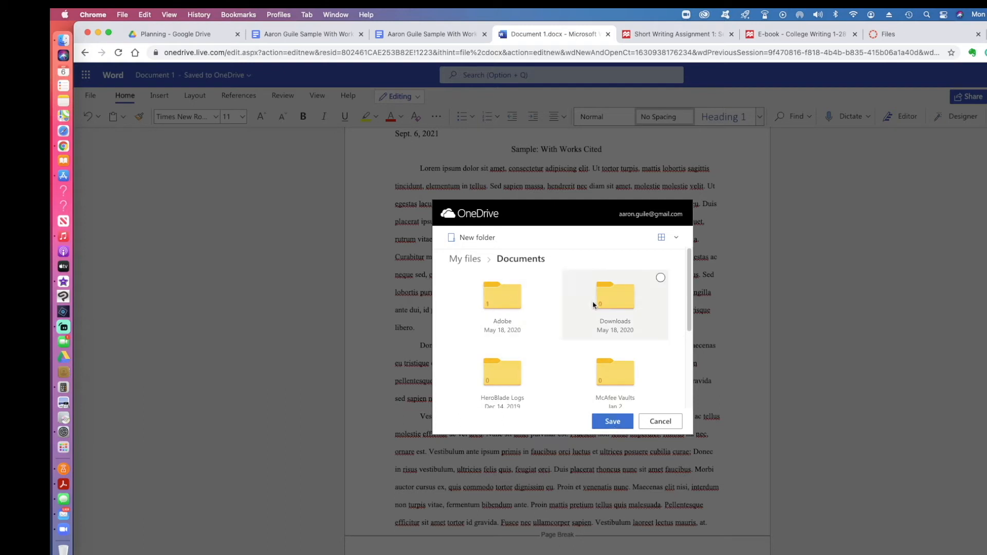
click(612, 308)
click(615, 423)
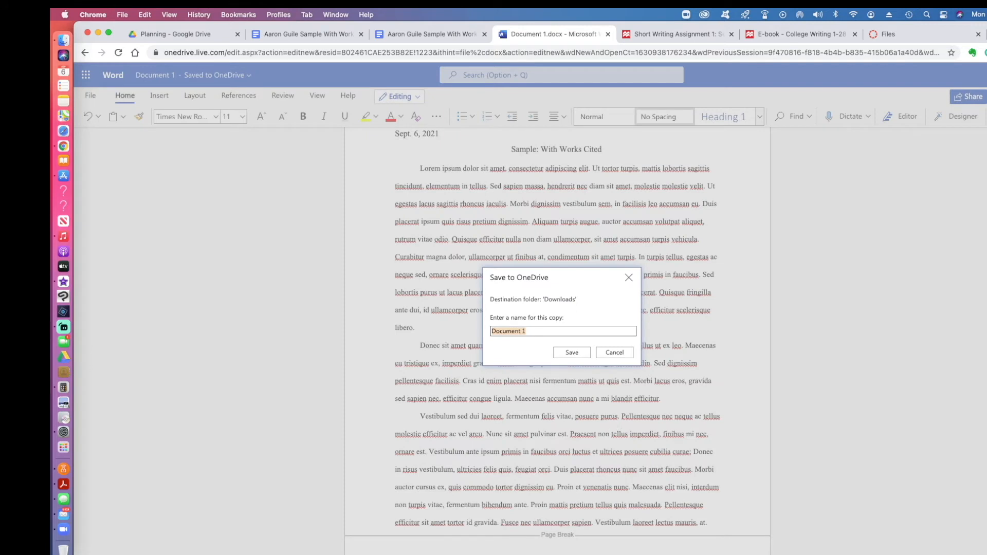
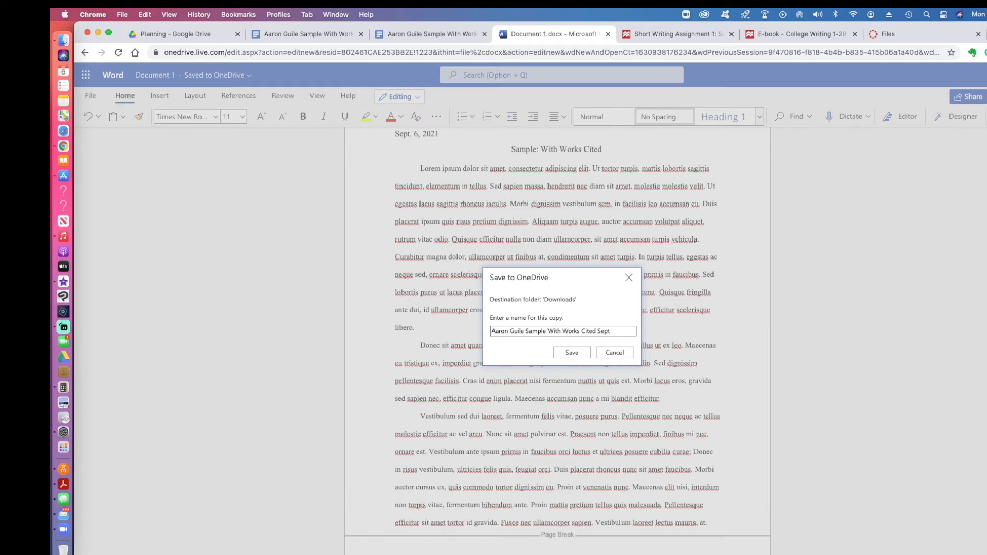
text( 6 2021)
click(563, 353)
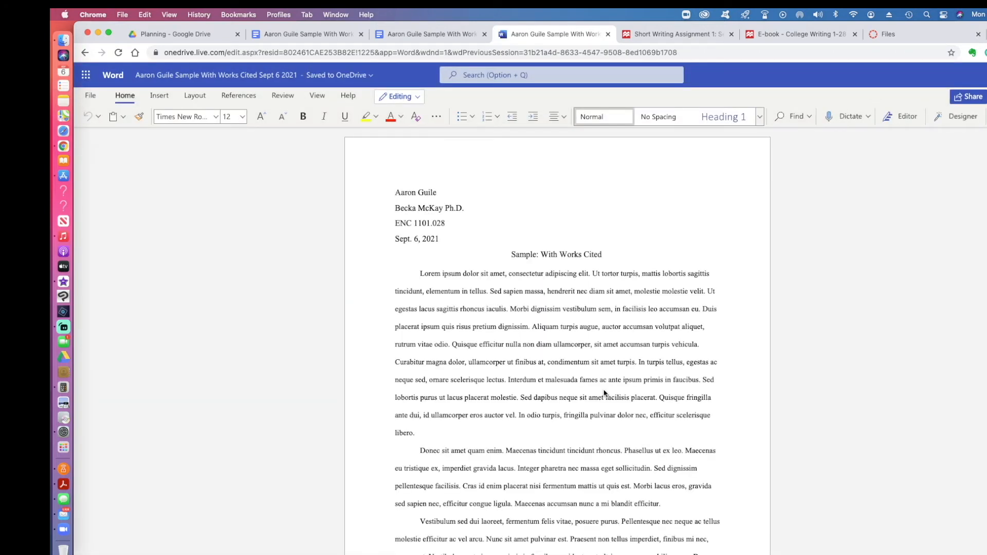
Step: Scroll through the saved copy, then switch to the Short Writing Assignment page
scroll(490, 352, down, 6)
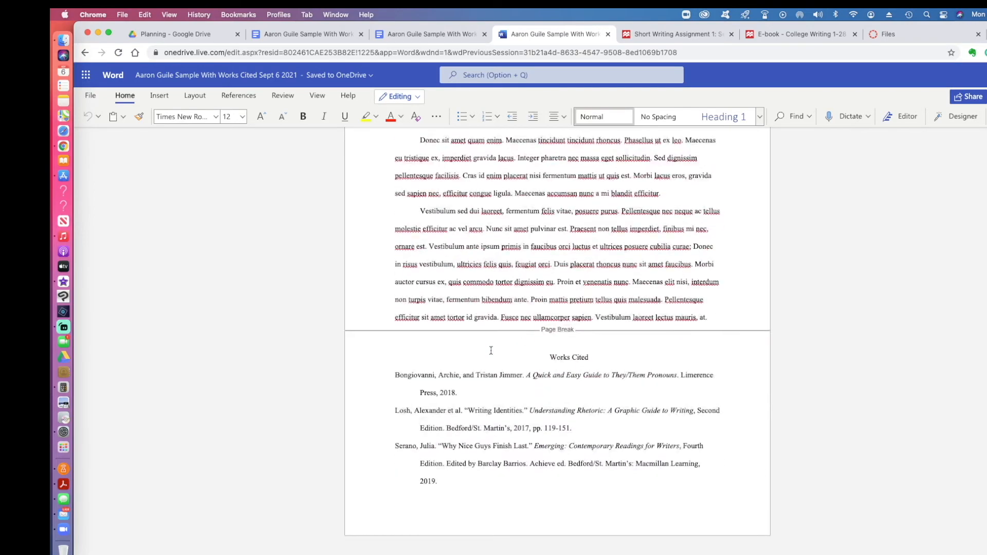
scroll(490, 351, up, 6)
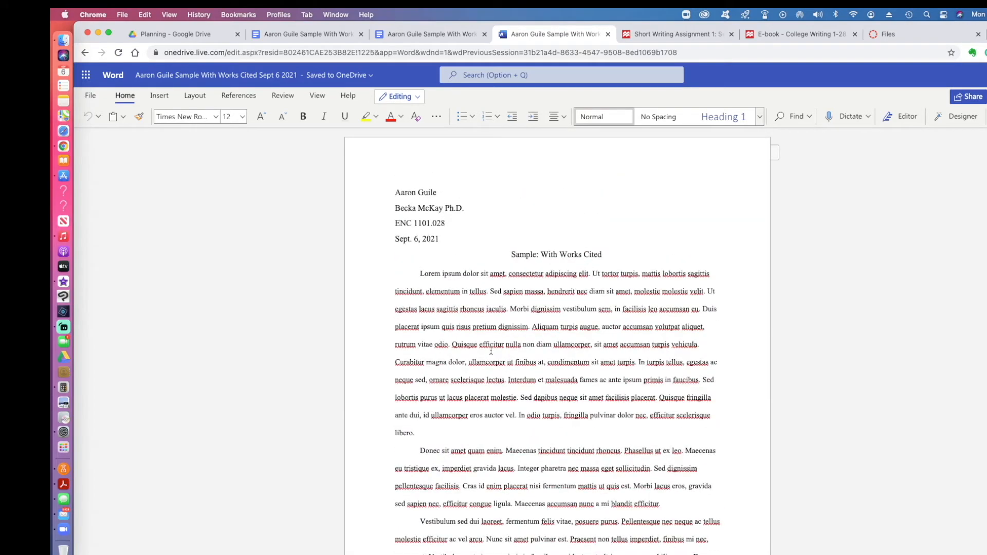
click(660, 34)
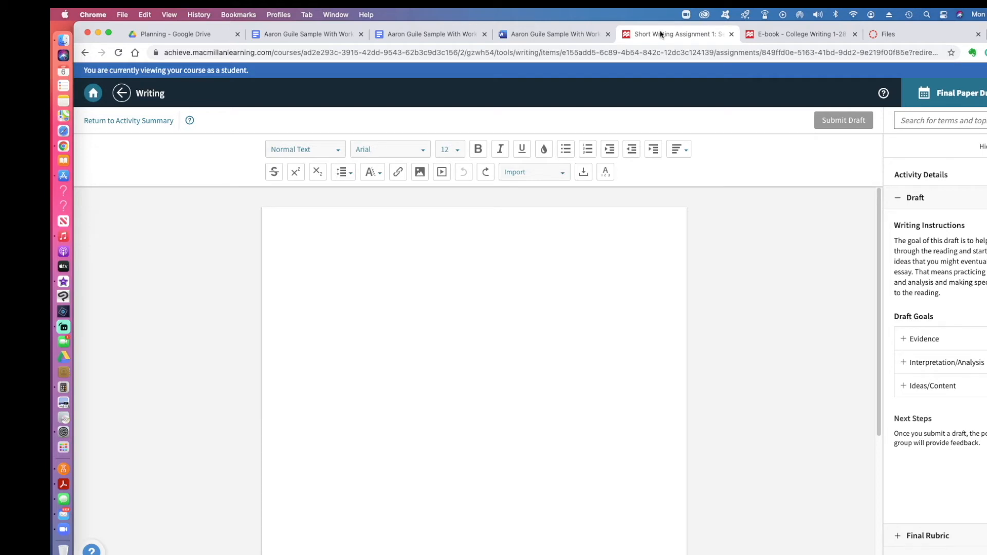
Step: Check the draft's Import options, close them, and return to the Word Online essay
click(557, 174)
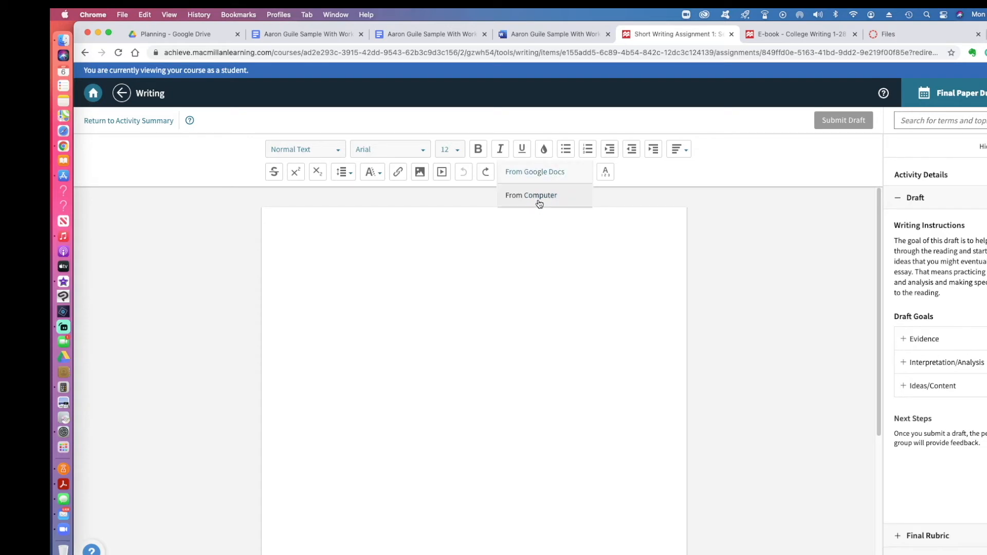
click(736, 181)
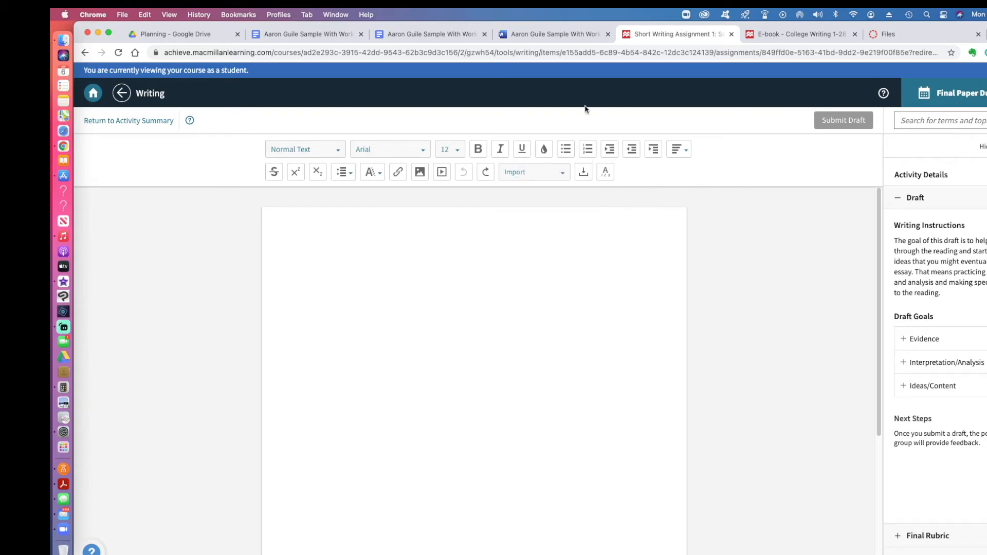
click(542, 35)
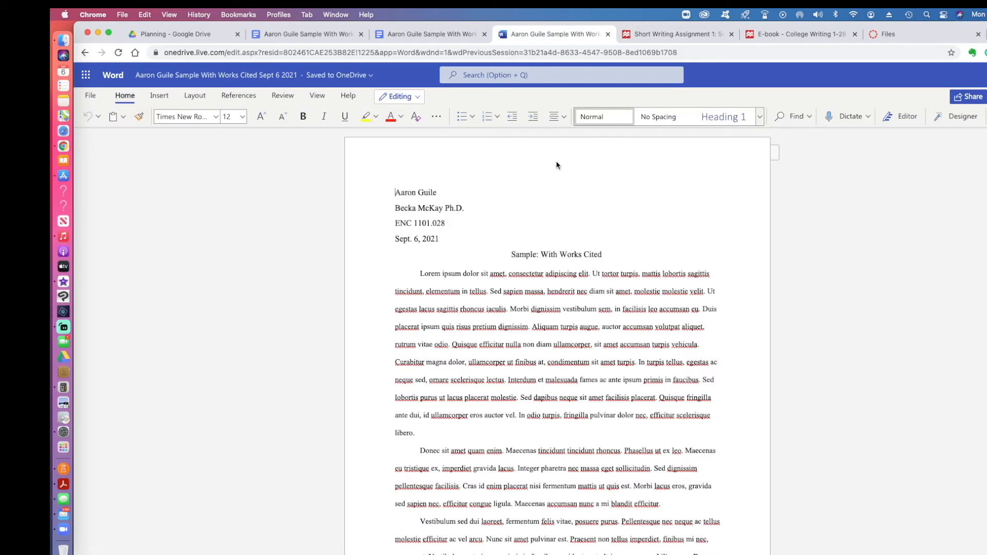
Step: Dismiss the Share link panel, then browse the File menu's Export and Print options
click(968, 96)
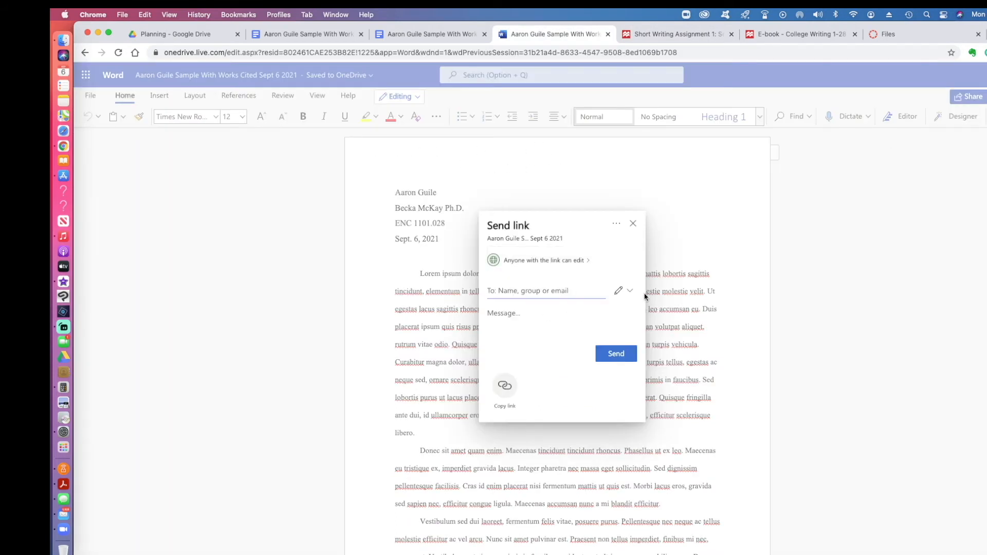
click(633, 223)
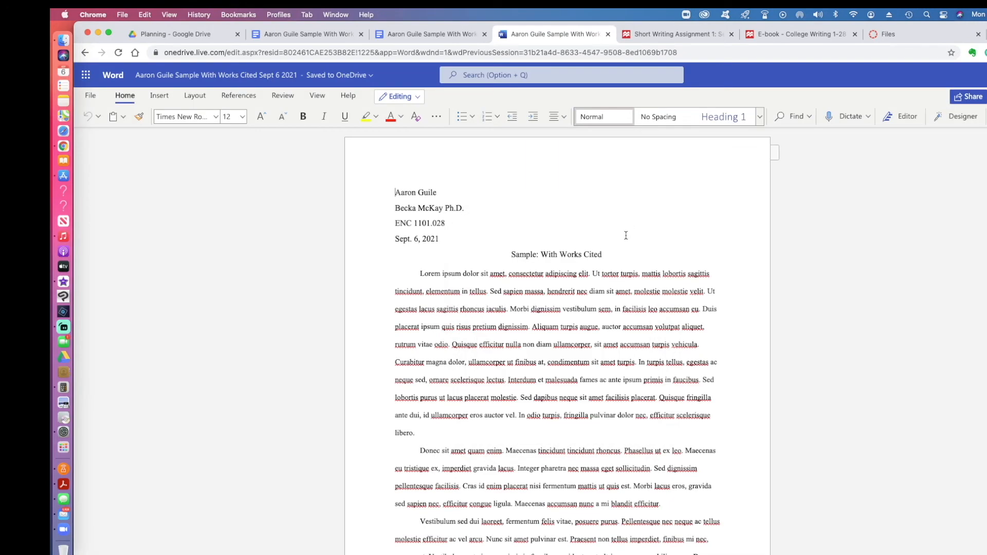
click(90, 96)
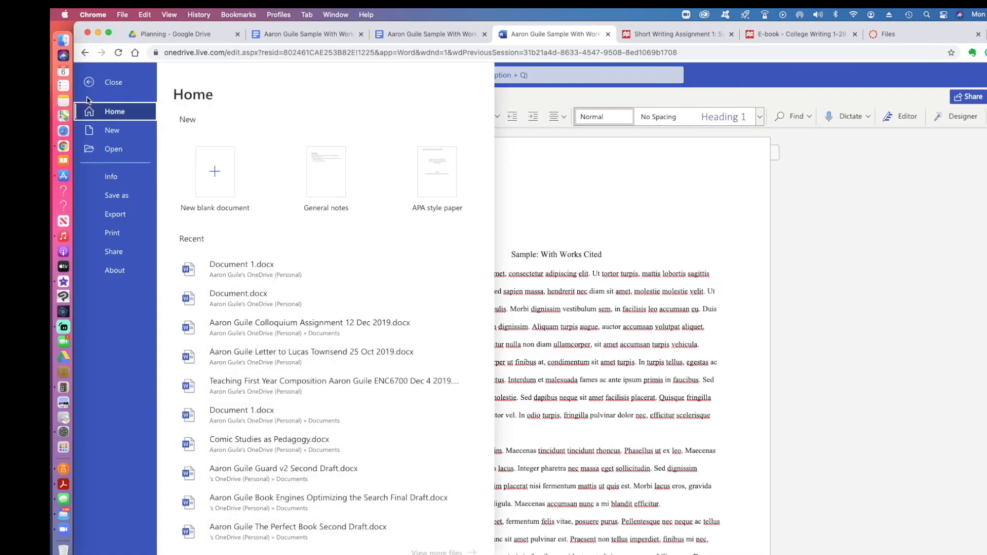
click(118, 221)
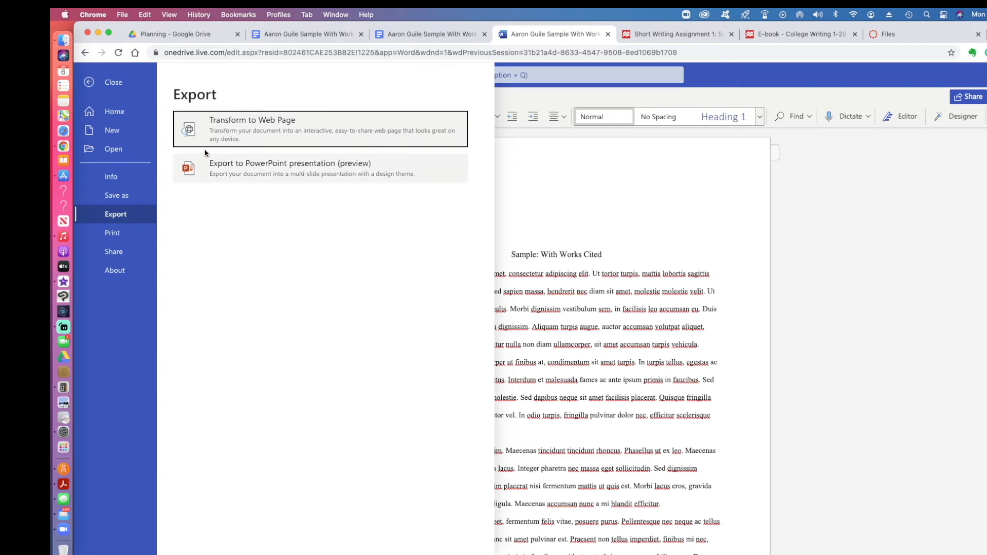
click(113, 234)
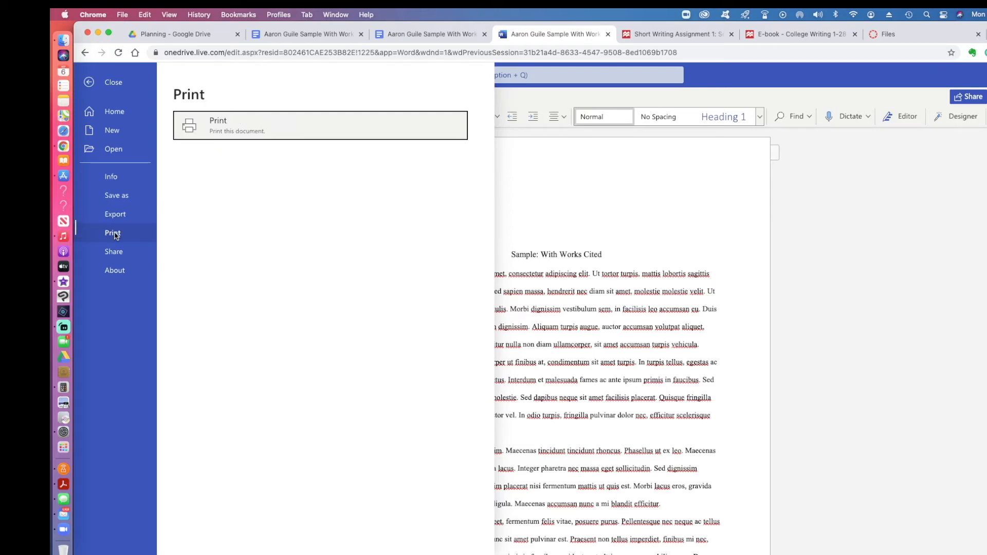
Step: Save the essay as a PDF named 'Sample With Works Cited Sept 6 2021' (after the author's name) in Downloads, then switch to the Google Docs copy
click(213, 133)
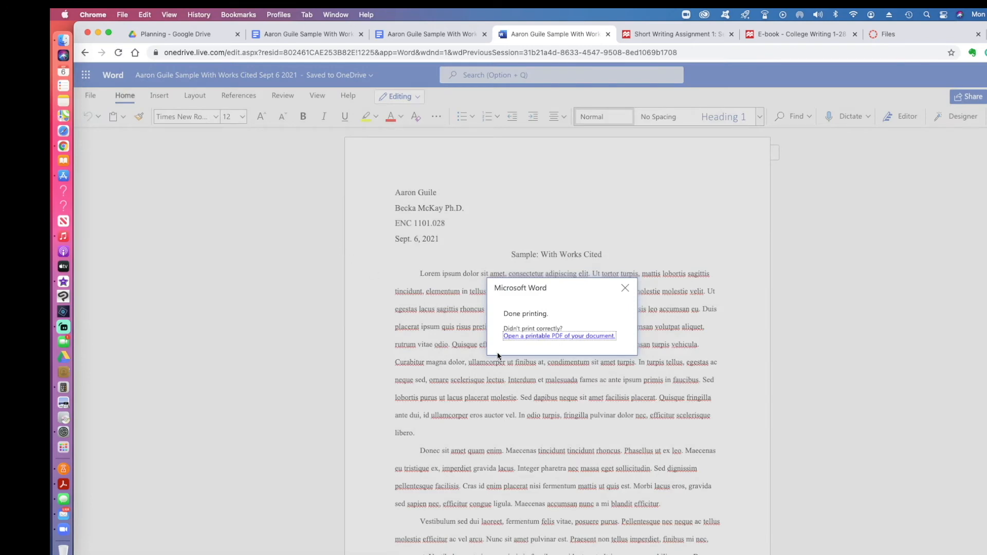
click(555, 336)
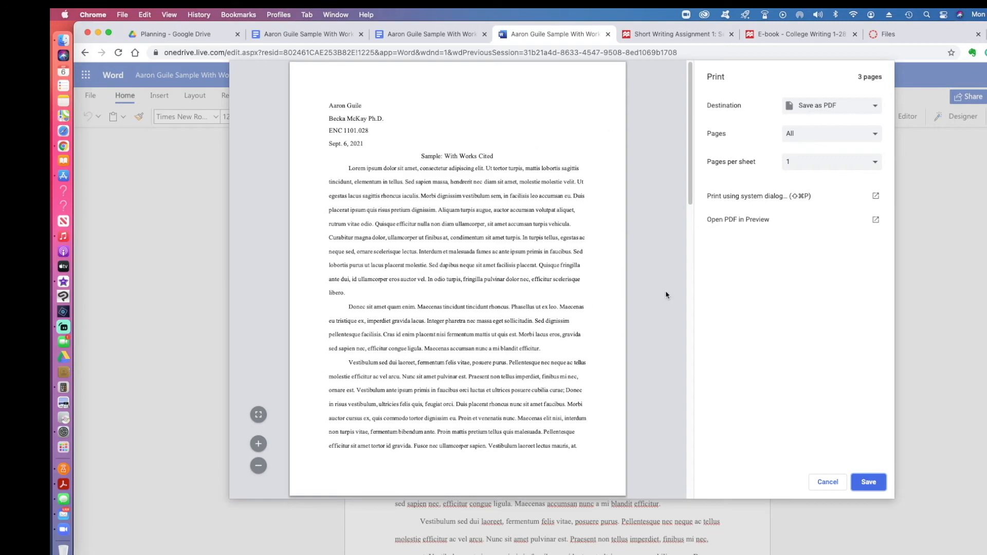
click(868, 482)
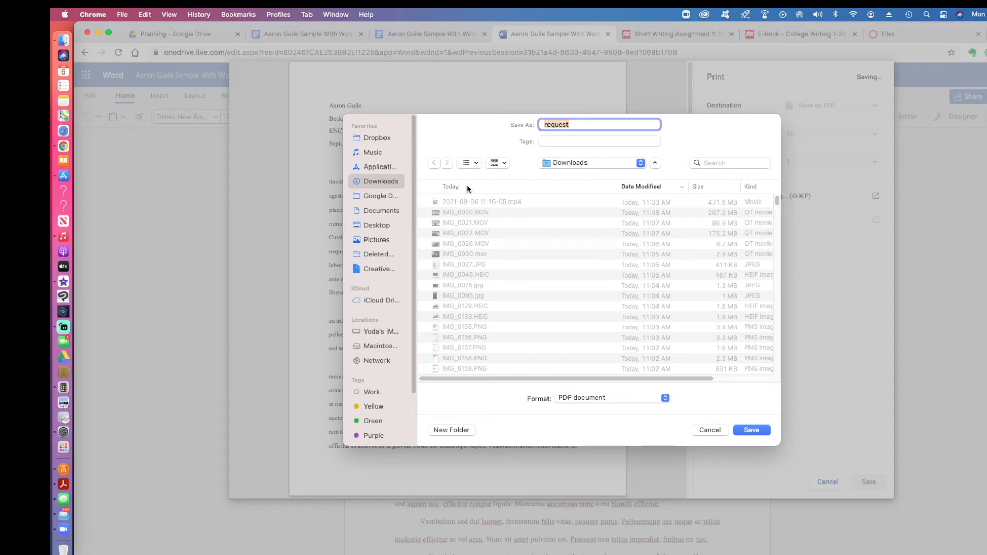
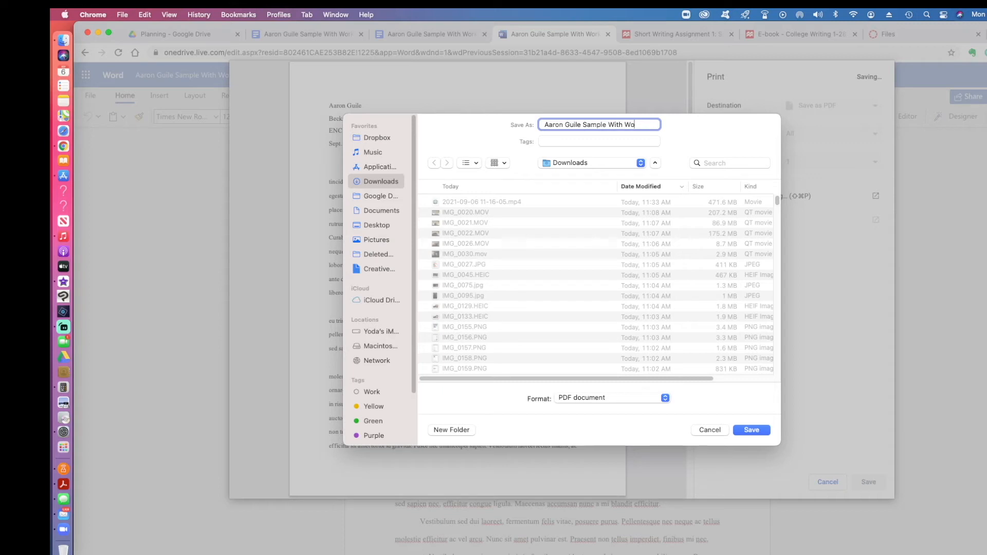
text(rks Cited Sept 6)
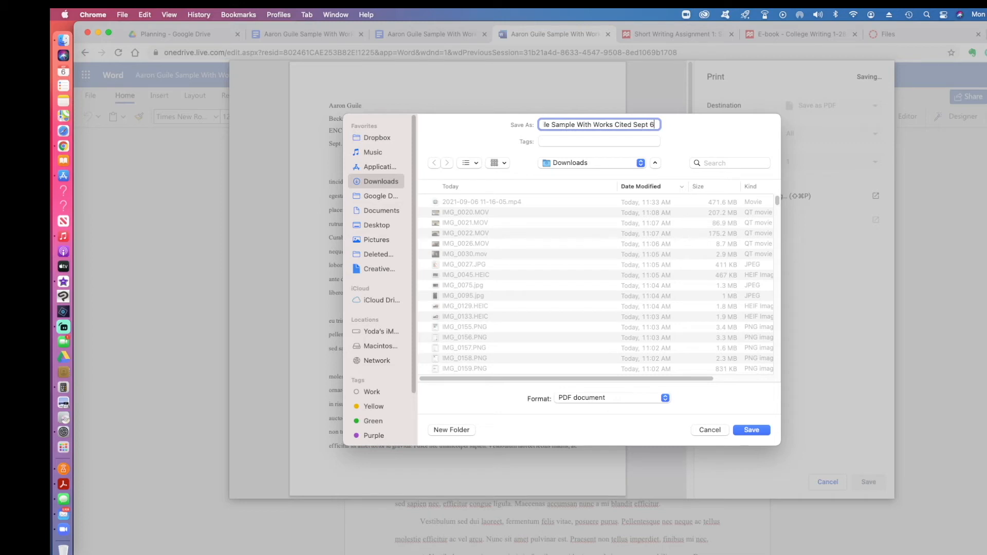
text( 2021)
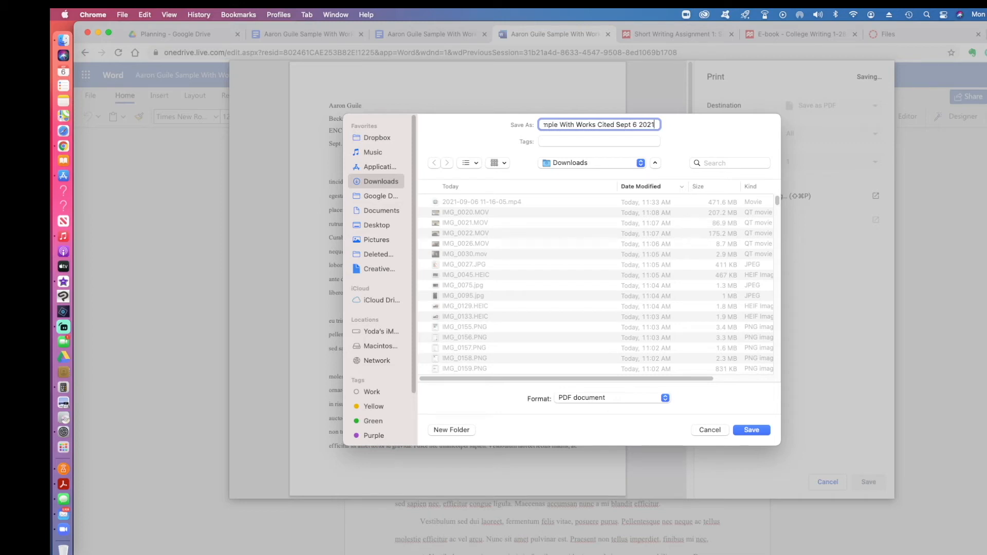
click(749, 430)
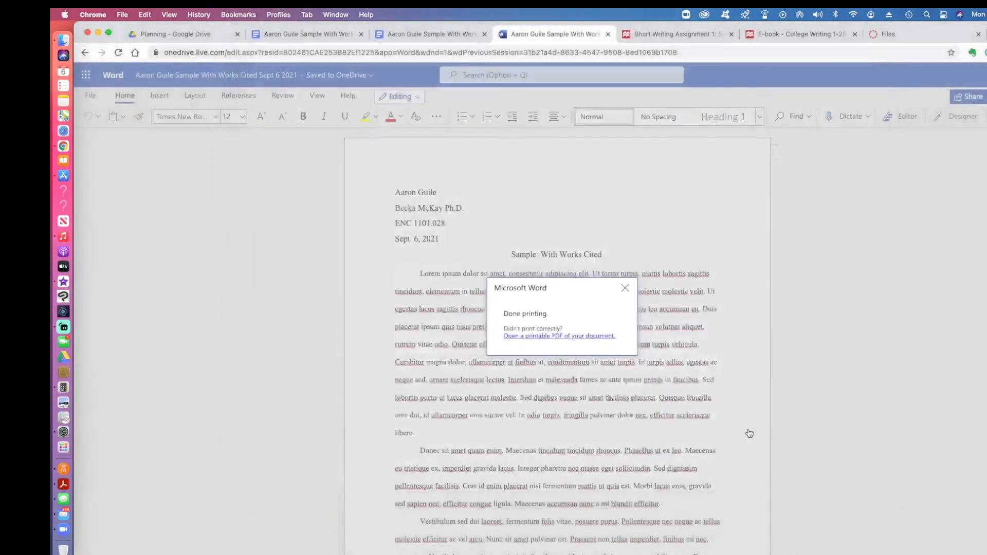
click(624, 289)
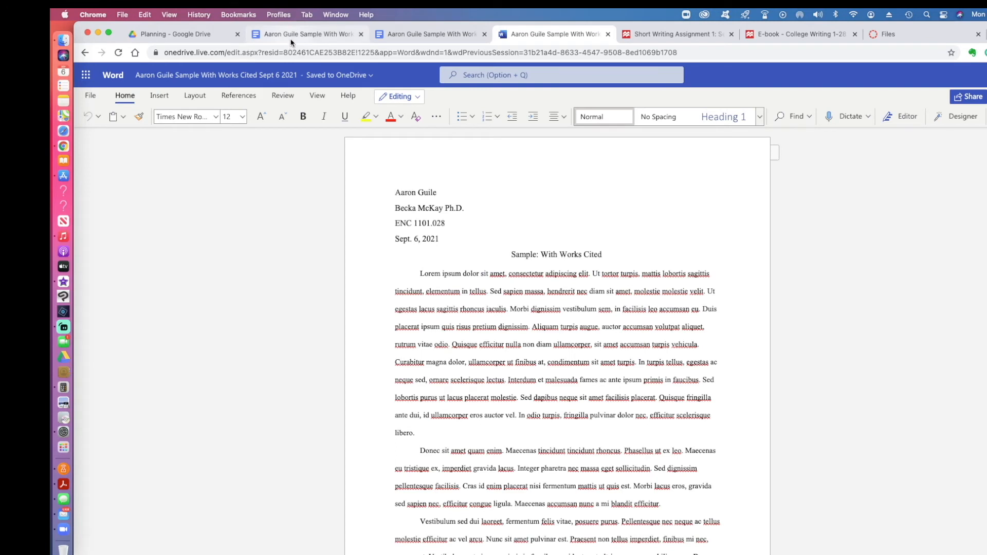
click(410, 36)
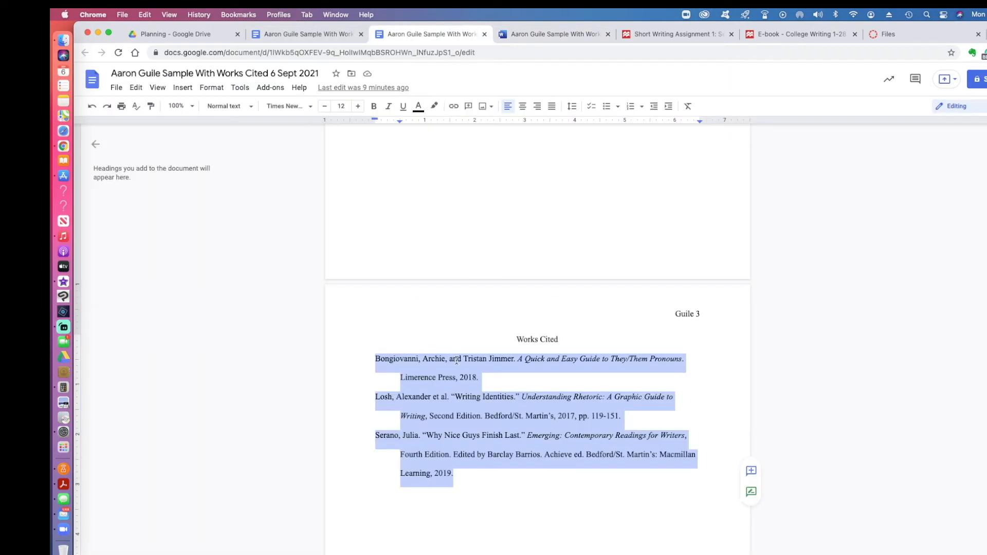
Step: Download the Google Docs essay as a Microsoft Word (.docx) file and return to the Short Writing Assignment tab
click(456, 359)
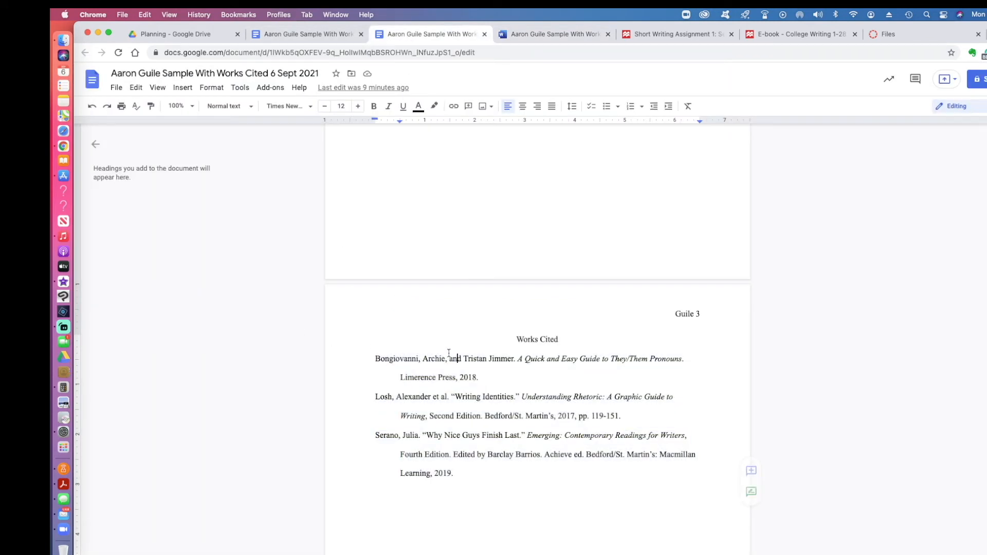
click(122, 90)
mouse_move(138, 206)
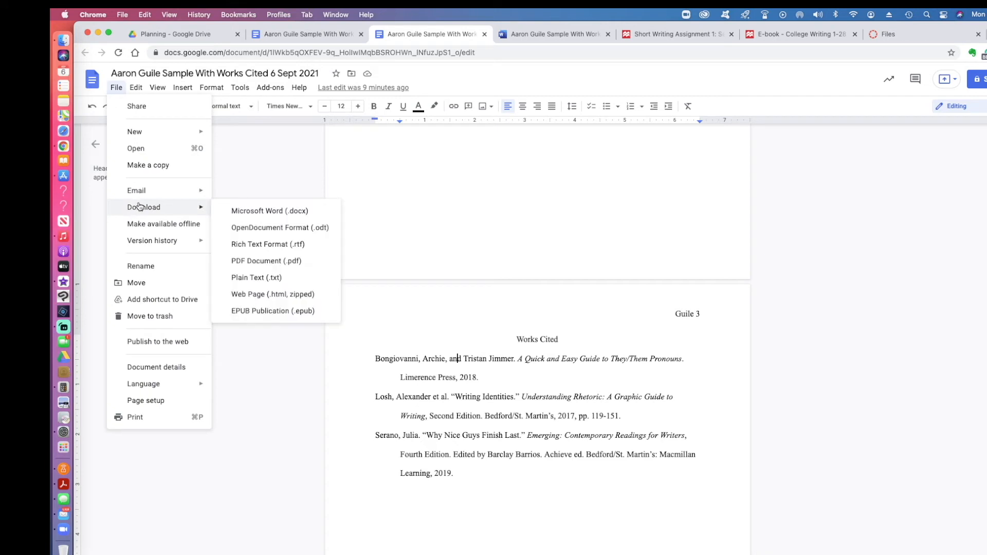
click(293, 213)
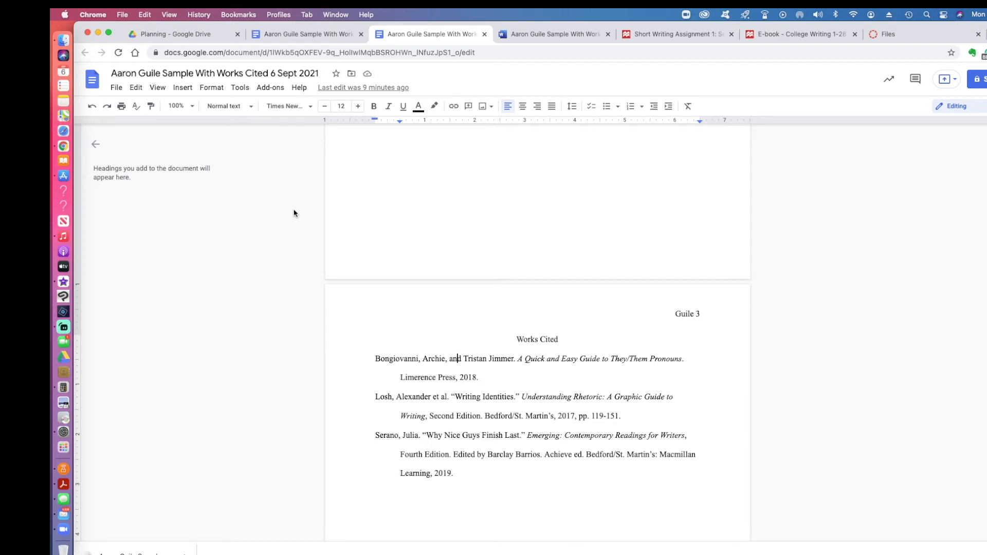
click(641, 35)
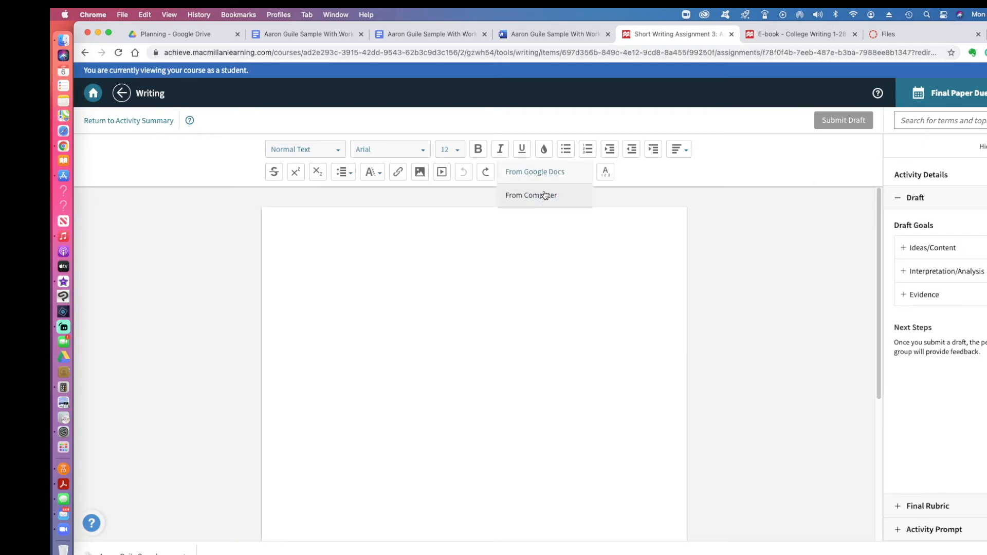
Step: Import the downloaded .docx essay from the computer into the Achieve draft editor
click(544, 194)
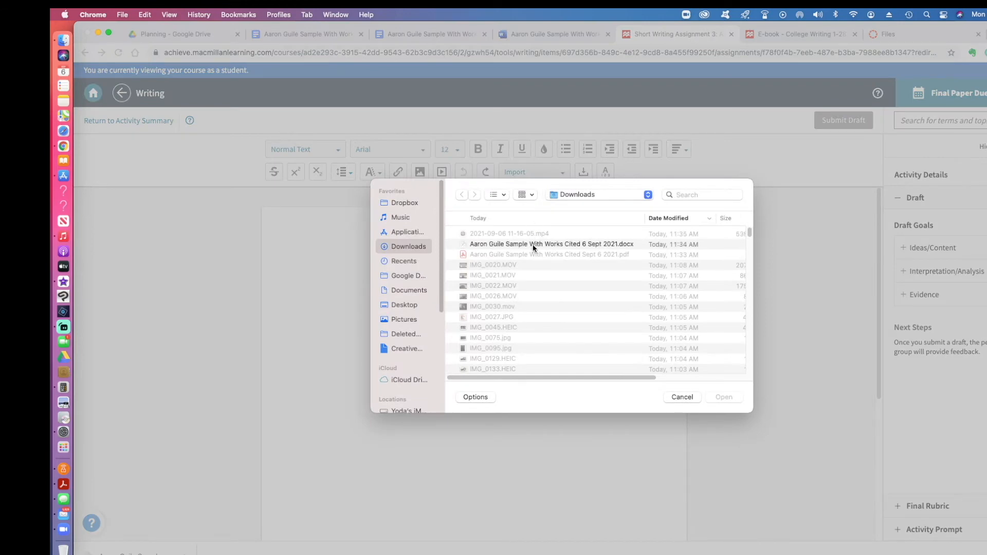
click(533, 246)
click(722, 399)
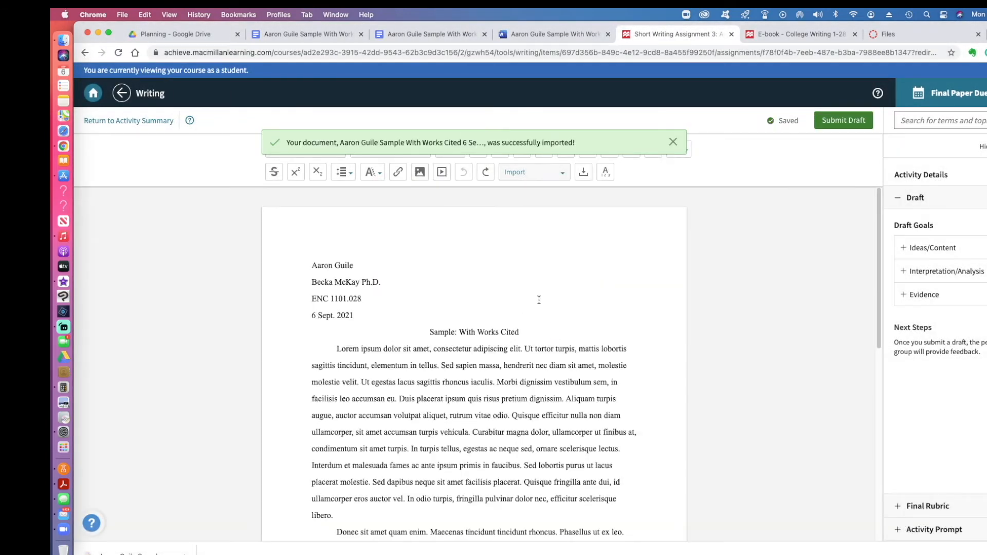
click(671, 144)
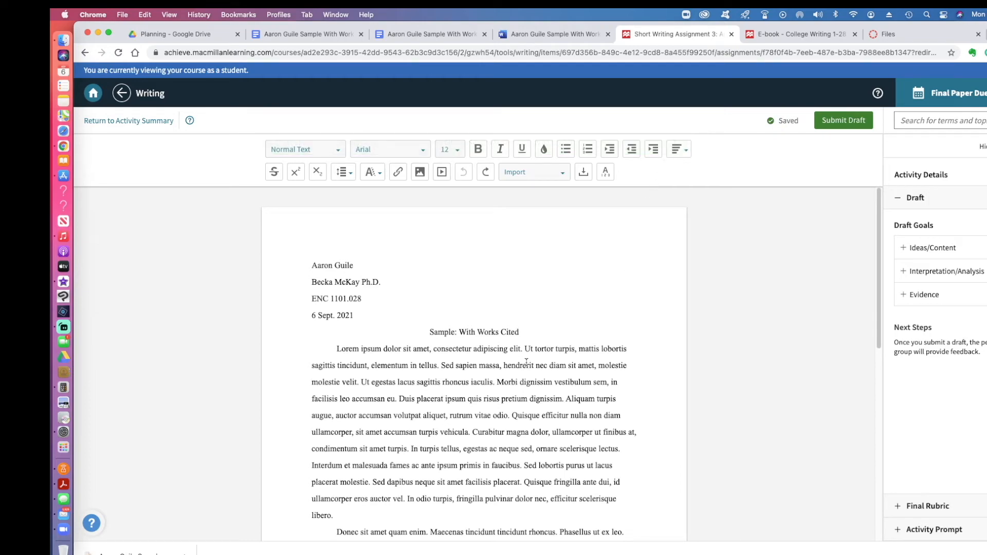
Step: Check the Works Cited page and insert a blank line above the Works Cited heading
scroll(527, 361, down, 10)
scroll(527, 360, up, 10)
scroll(527, 361, down, 2)
scroll(527, 361, up, 2)
scroll(550, 386, down, 5)
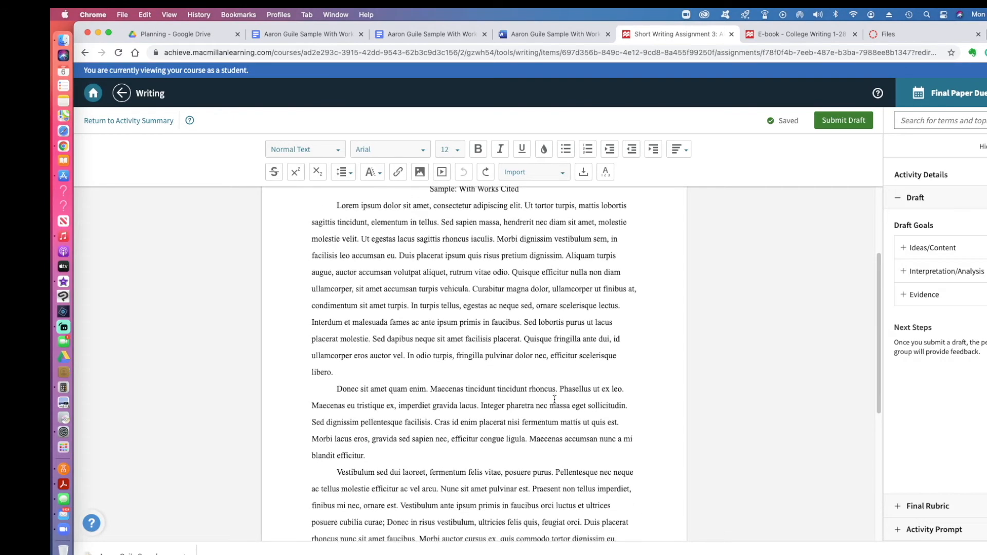
scroll(554, 400, down, 3)
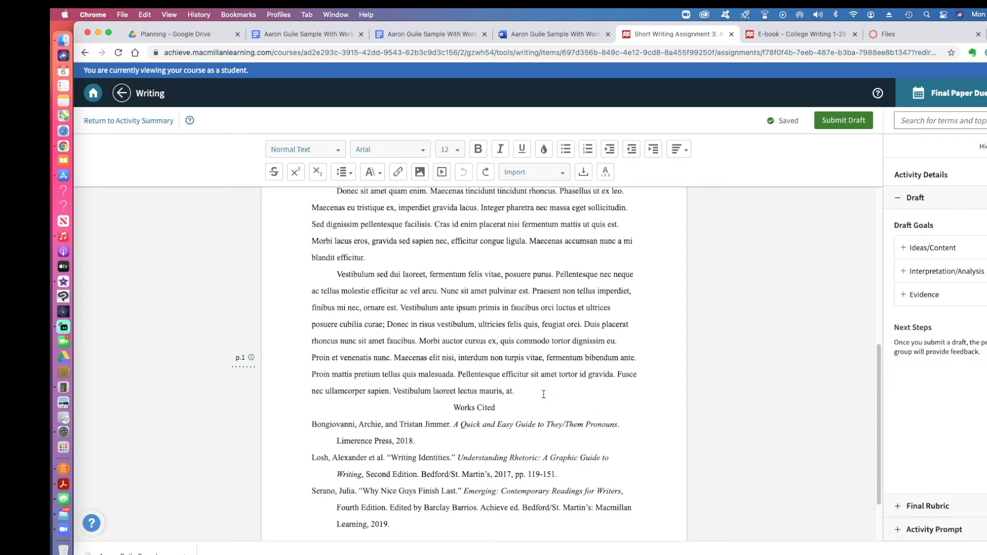
click(454, 409)
key(Return)
key(Return)
key(Return)
key(Return)
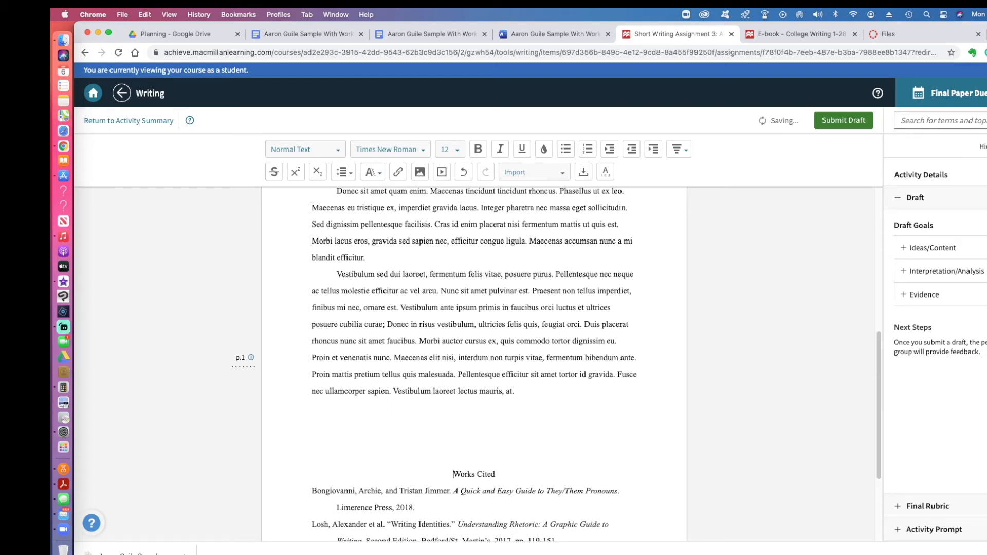
scroll(503, 446, down, 5)
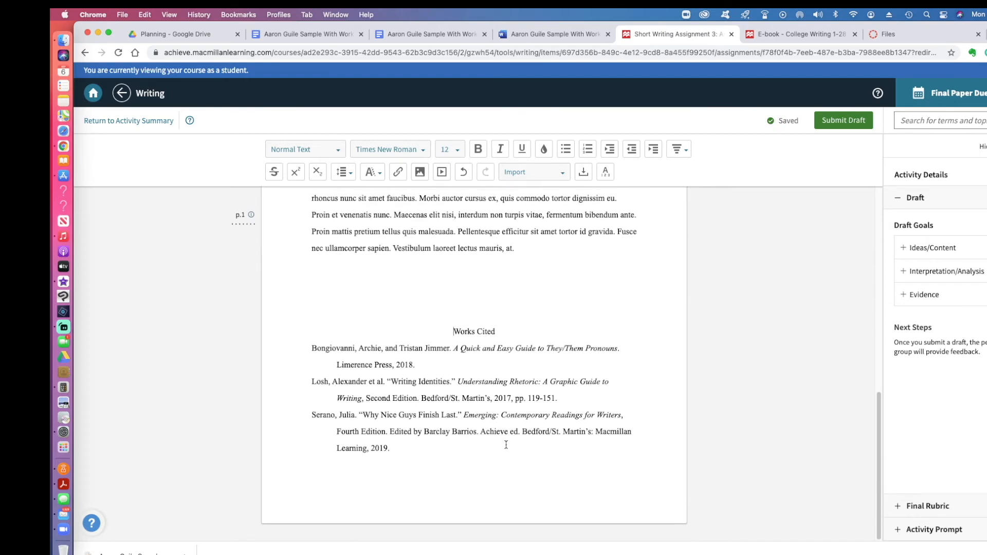
scroll(506, 445, up, 10)
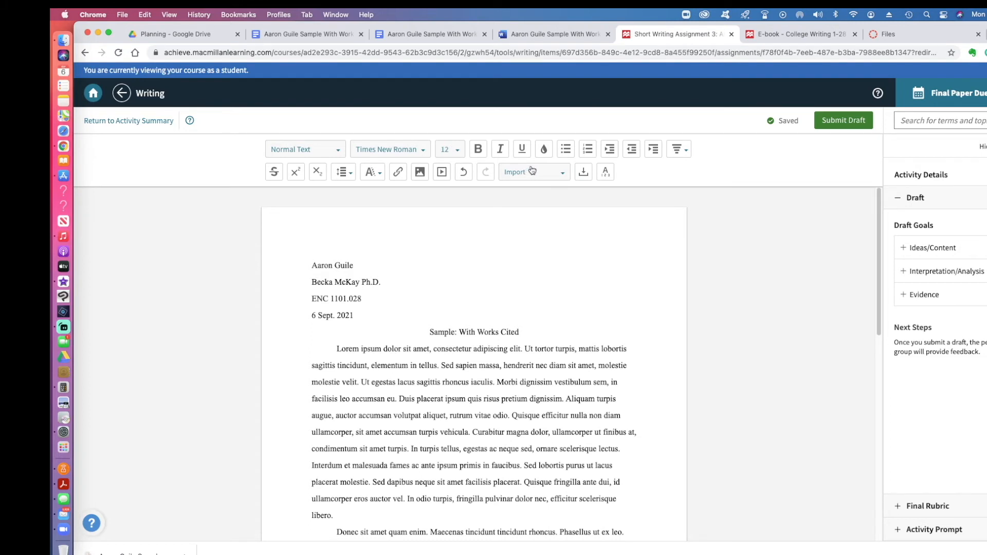
Step: Delete all existing text from the Achieve draft
click(501, 453)
key(super+a)
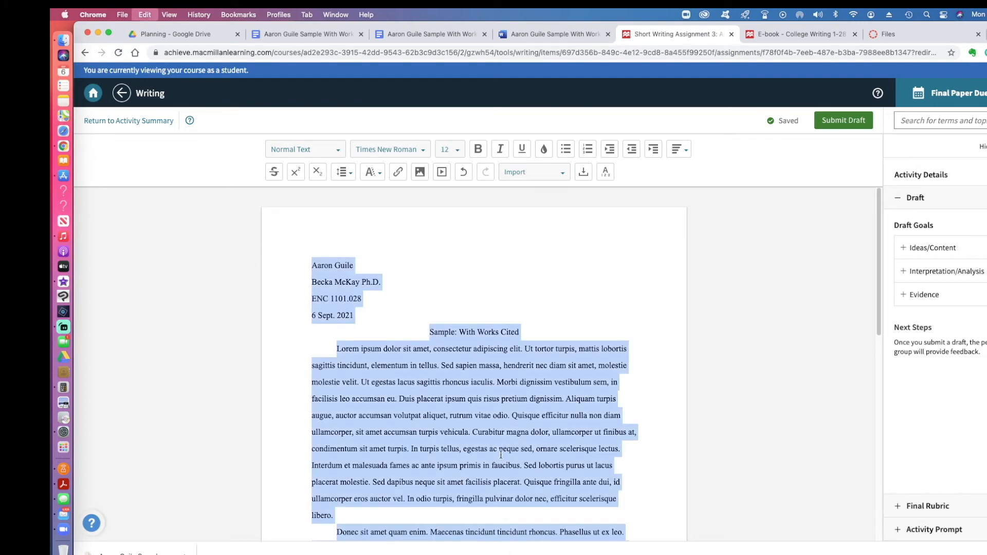
key(BackSpace)
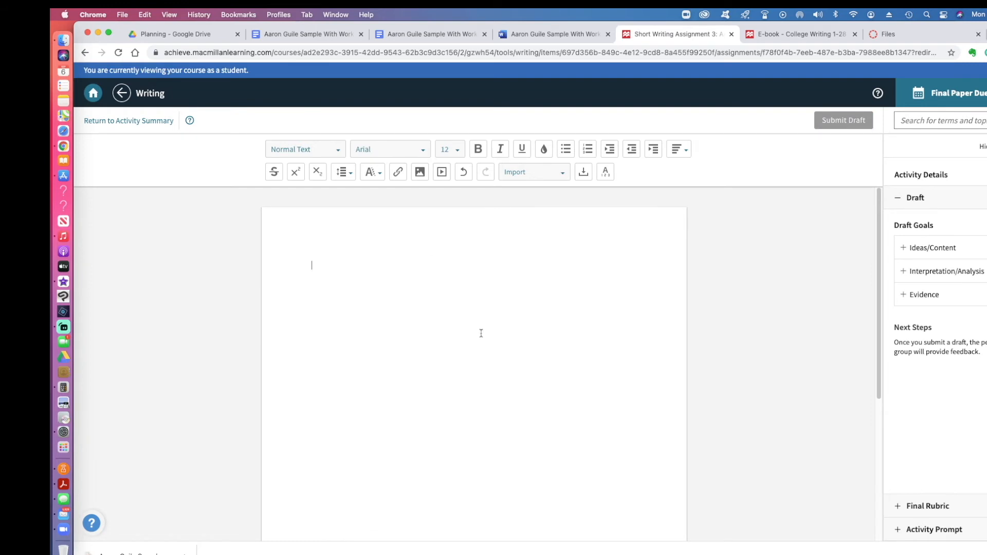
Step: Copy the entire Google Doc essay, paste it into the empty Achieve draft, and select it all
click(414, 33)
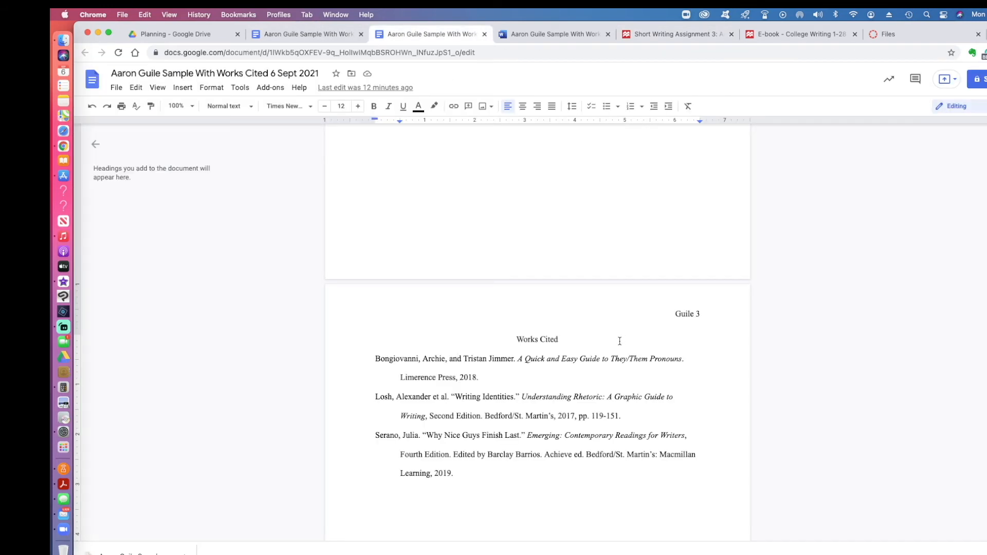
key(super+a)
key(super+c)
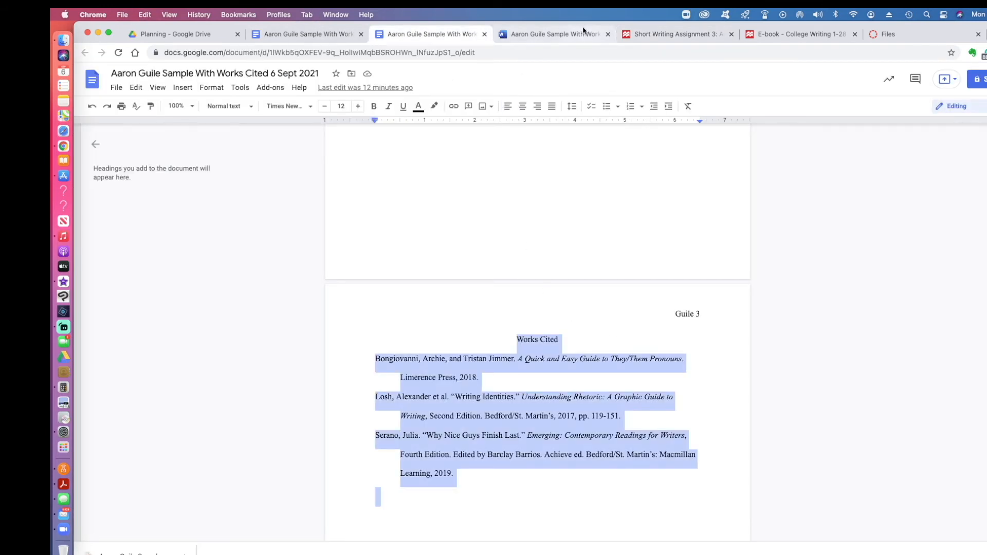
click(663, 34)
key(super+v)
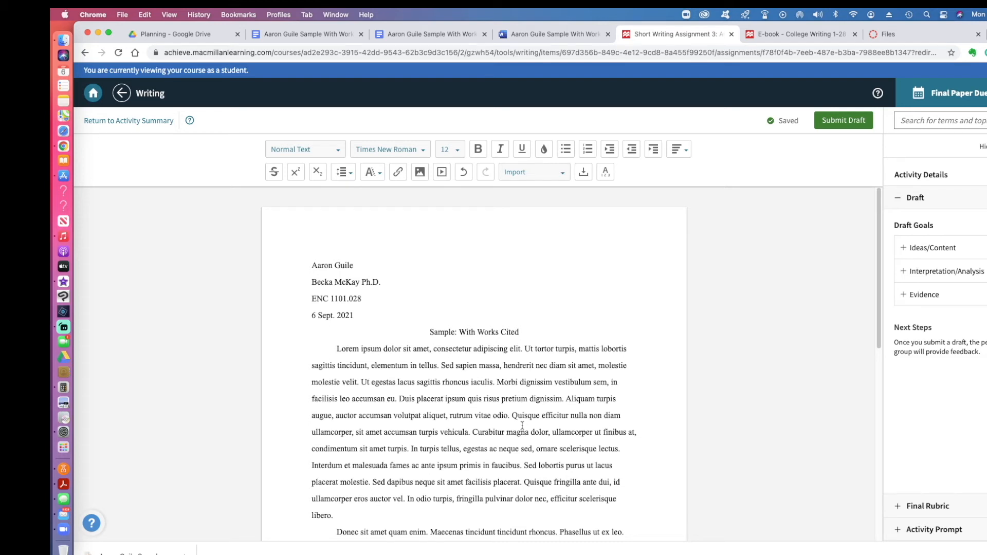
key(super+a)
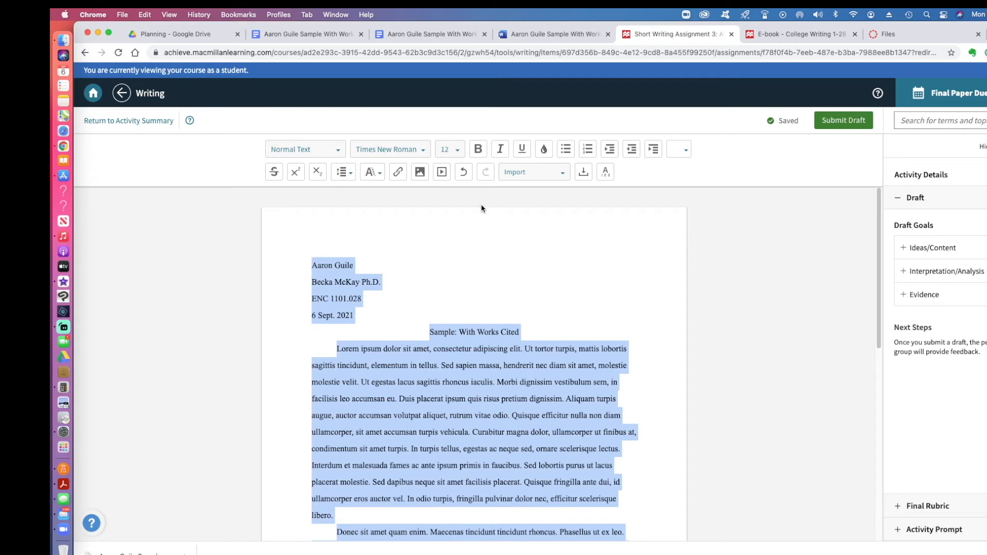
Step: Set the colour of all the essay text to black
click(543, 149)
click(516, 216)
click(481, 349)
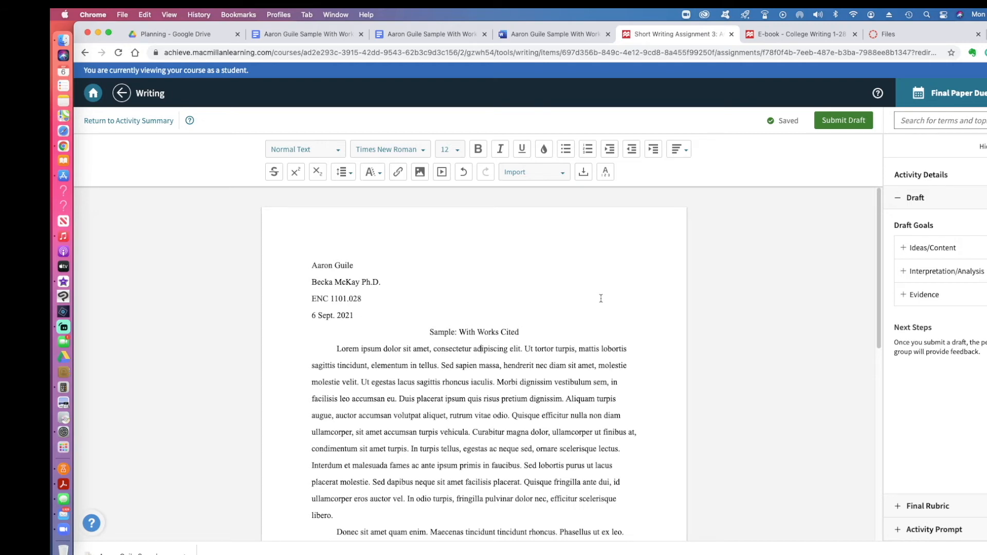
Step: Insert blank lines above the Works Cited heading
scroll(485, 377, down, 15)
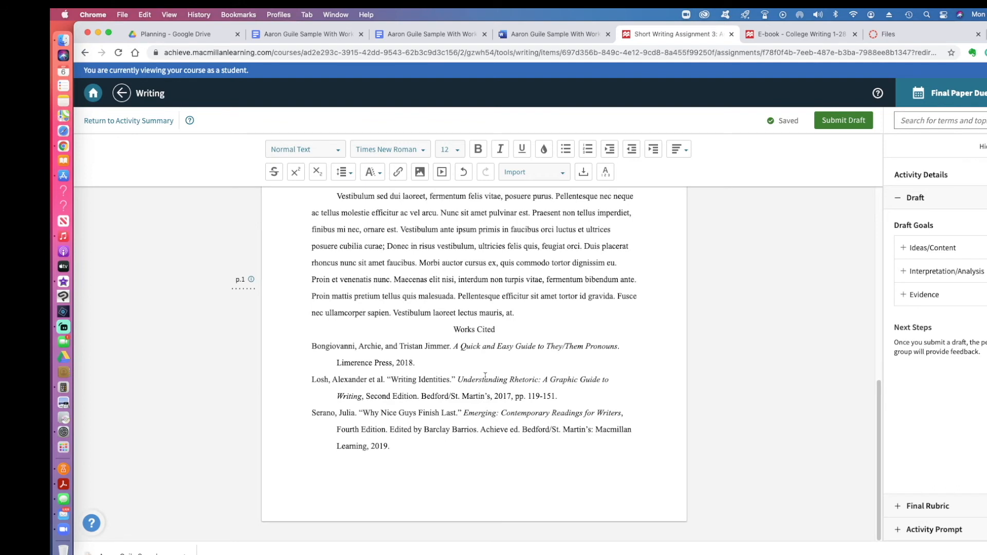
click(453, 329)
key(Return)
key(Return)
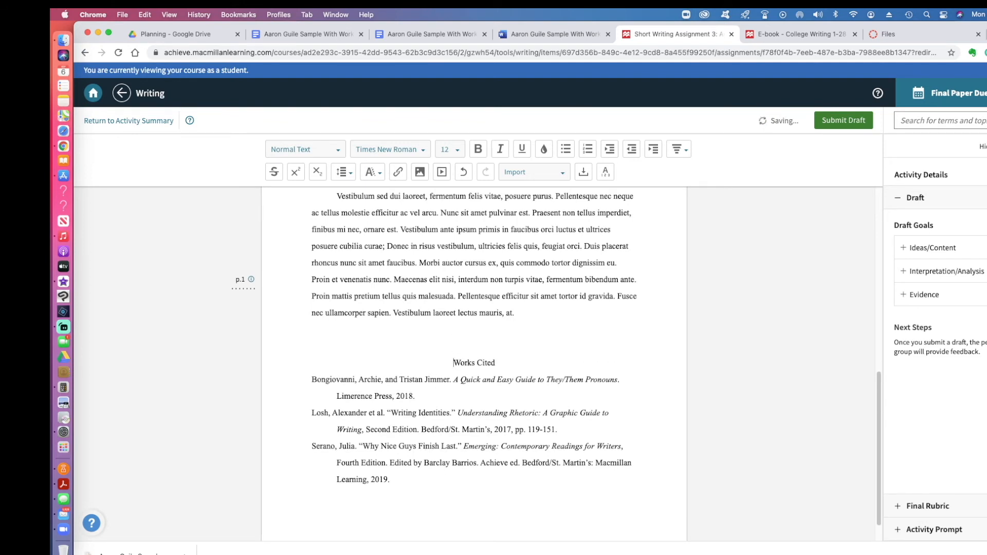
scroll(526, 330, up, 15)
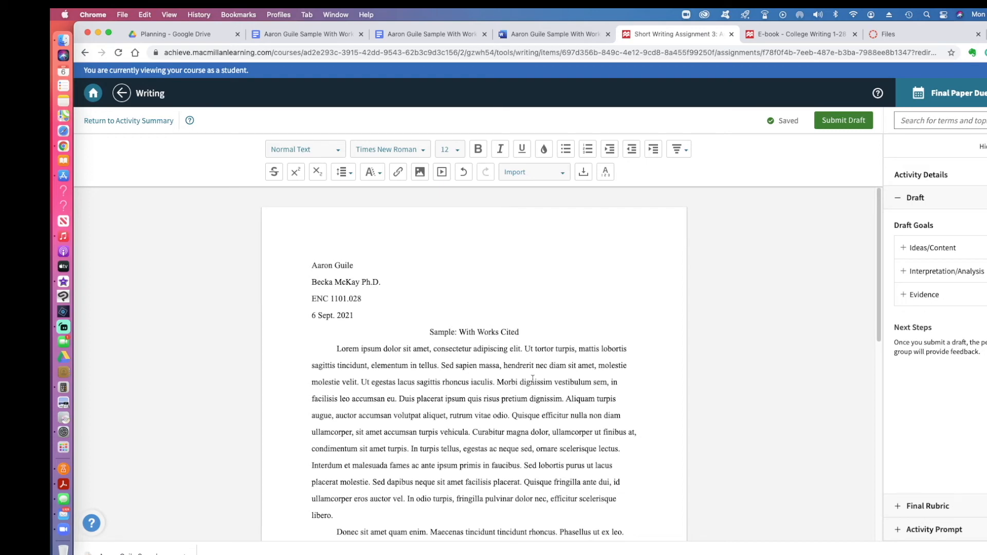
Step: Select the three Works Cited entries, then delete and restore them with undo
scroll(533, 383, down, 15)
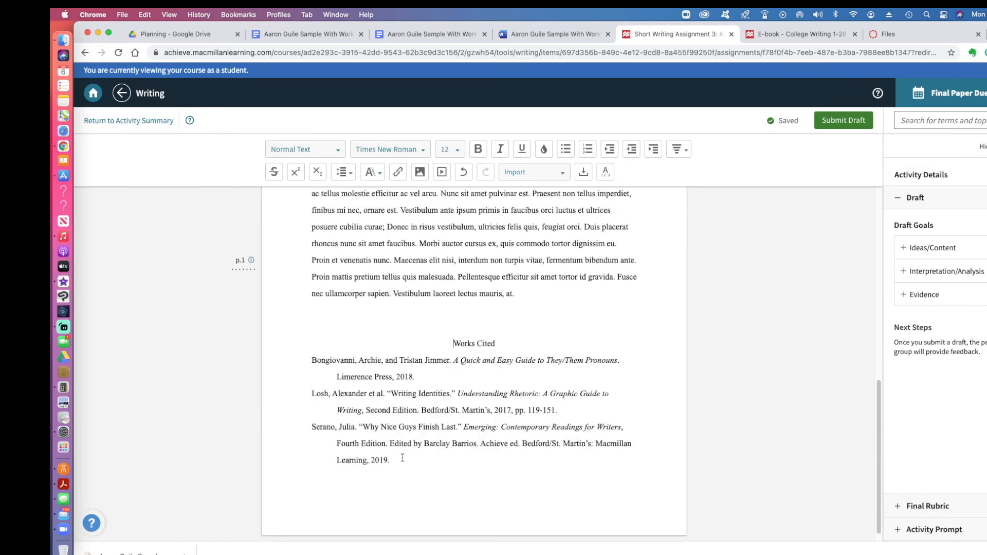
drag(400, 459, 308, 365)
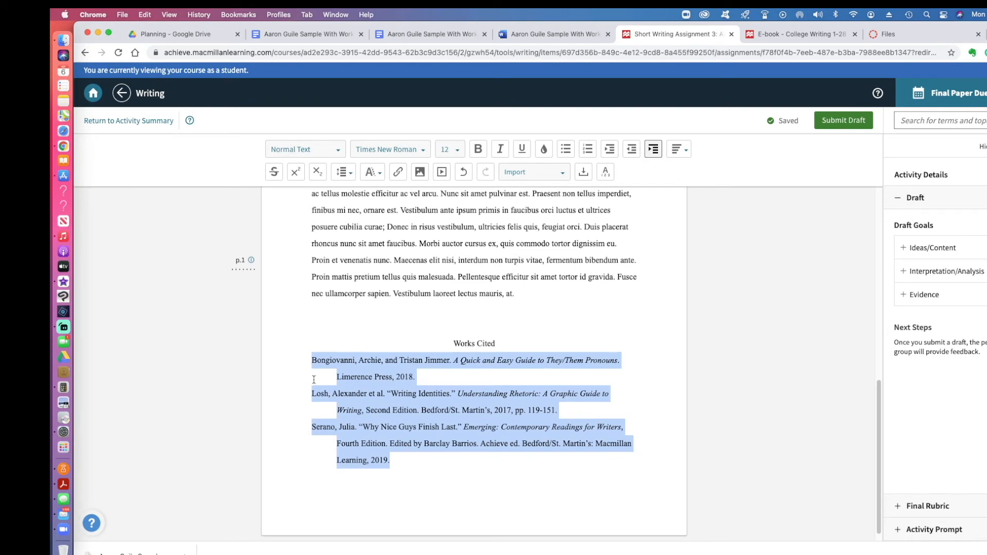
key(BackSpace)
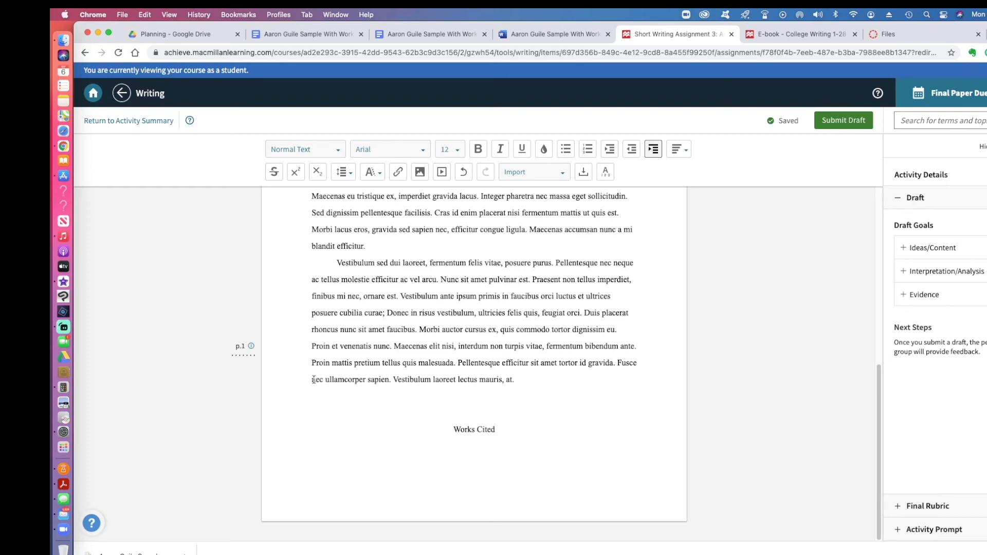
key(cmd+z)
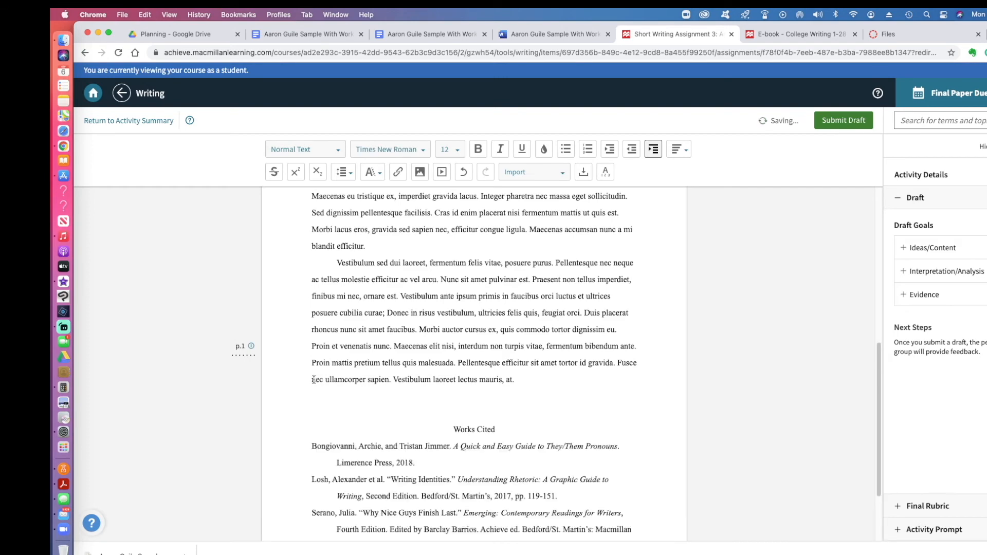
Step: Toggle the hanging indent off and back on for the three Works Cited entries
scroll(313, 379, up, 2)
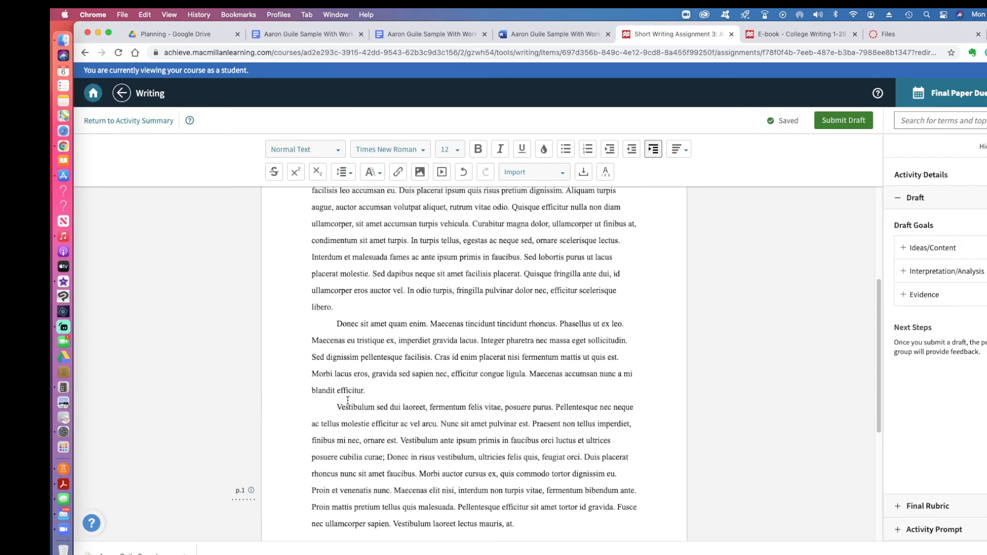
scroll(313, 379, down, 4)
drag(407, 443, 304, 343)
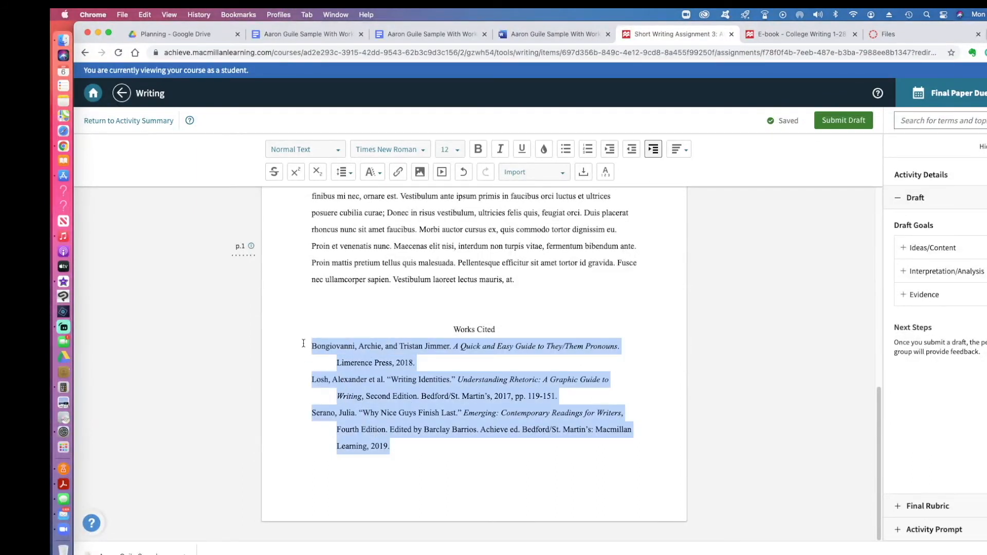
click(654, 150)
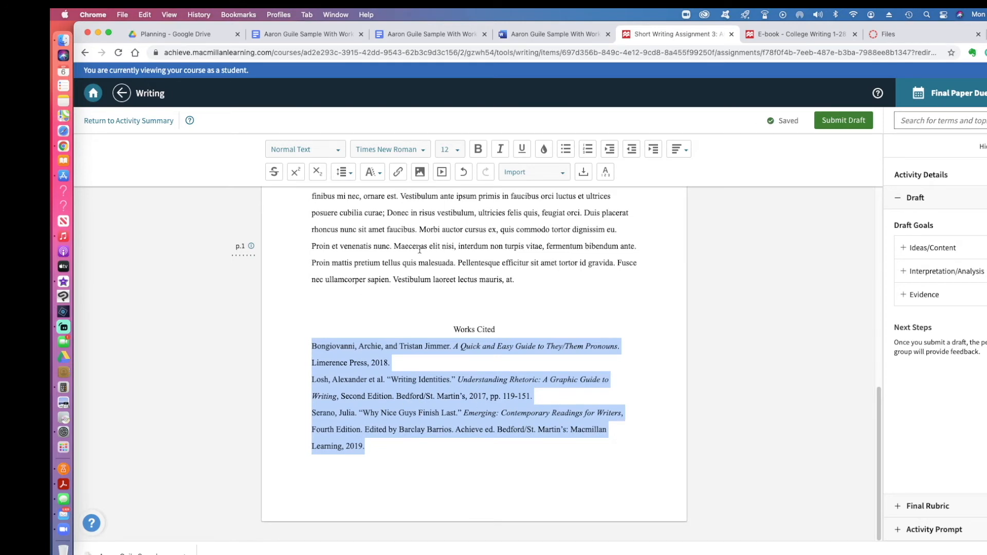
click(653, 149)
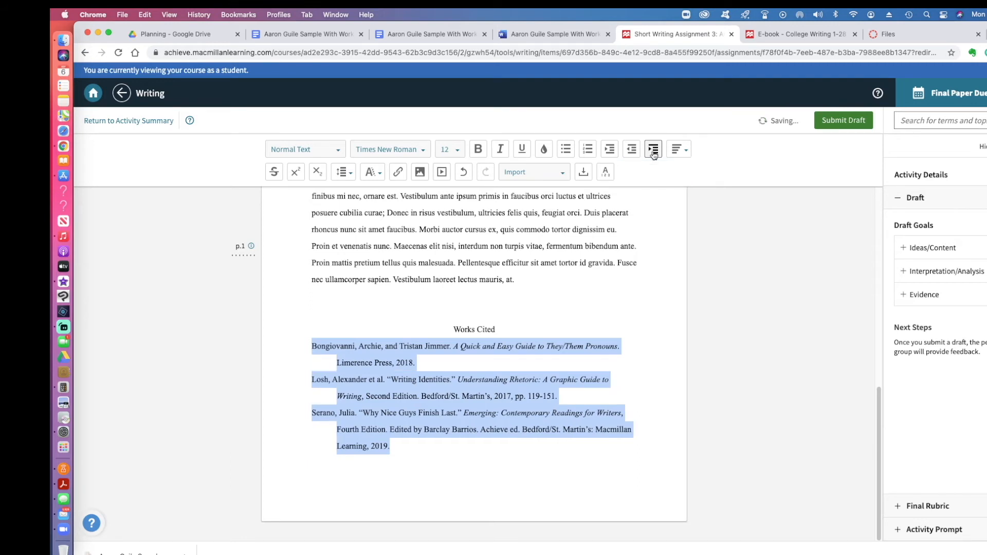
click(456, 310)
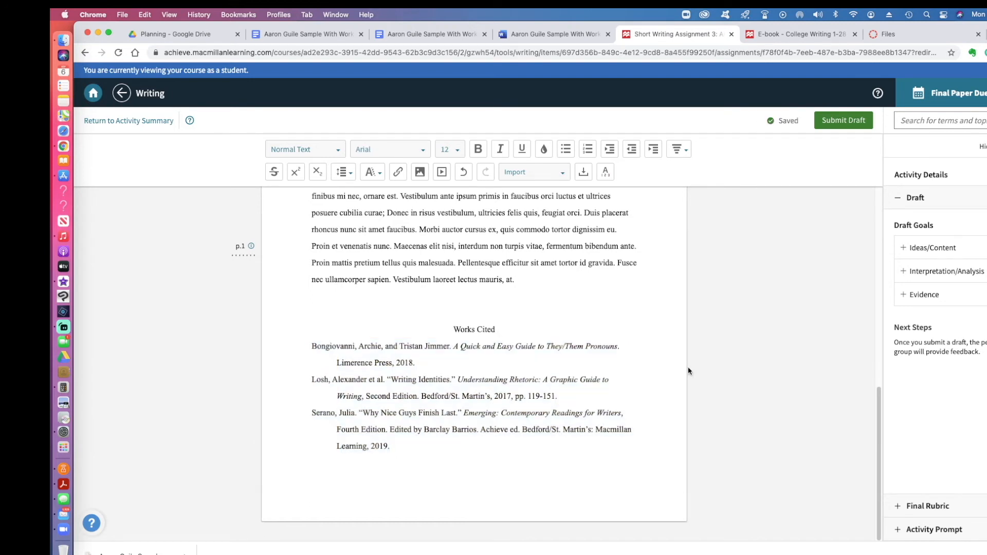
key(Up)
Step: Add blank lines above Works Cited and submit the essay as Draft 1
key(Return)
key(Return)
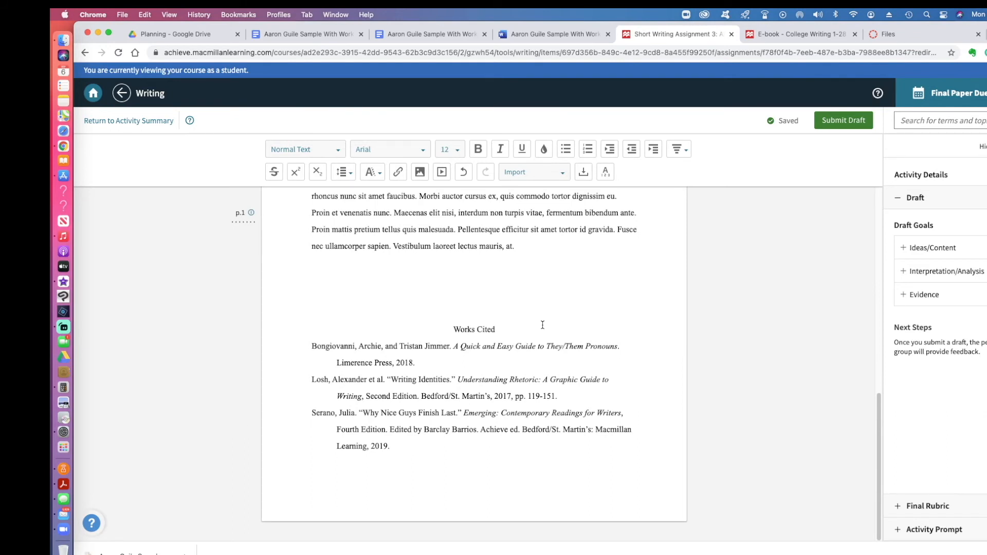
click(841, 124)
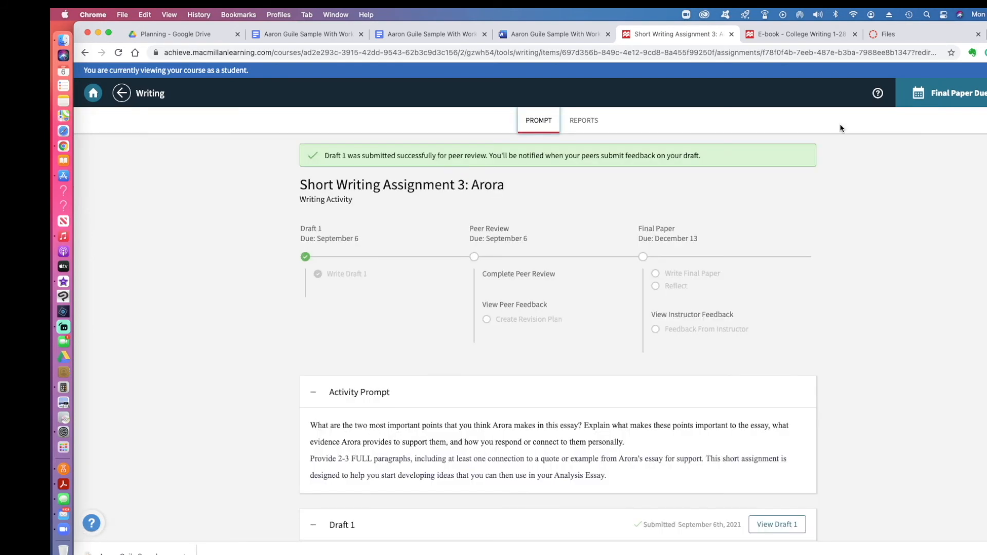